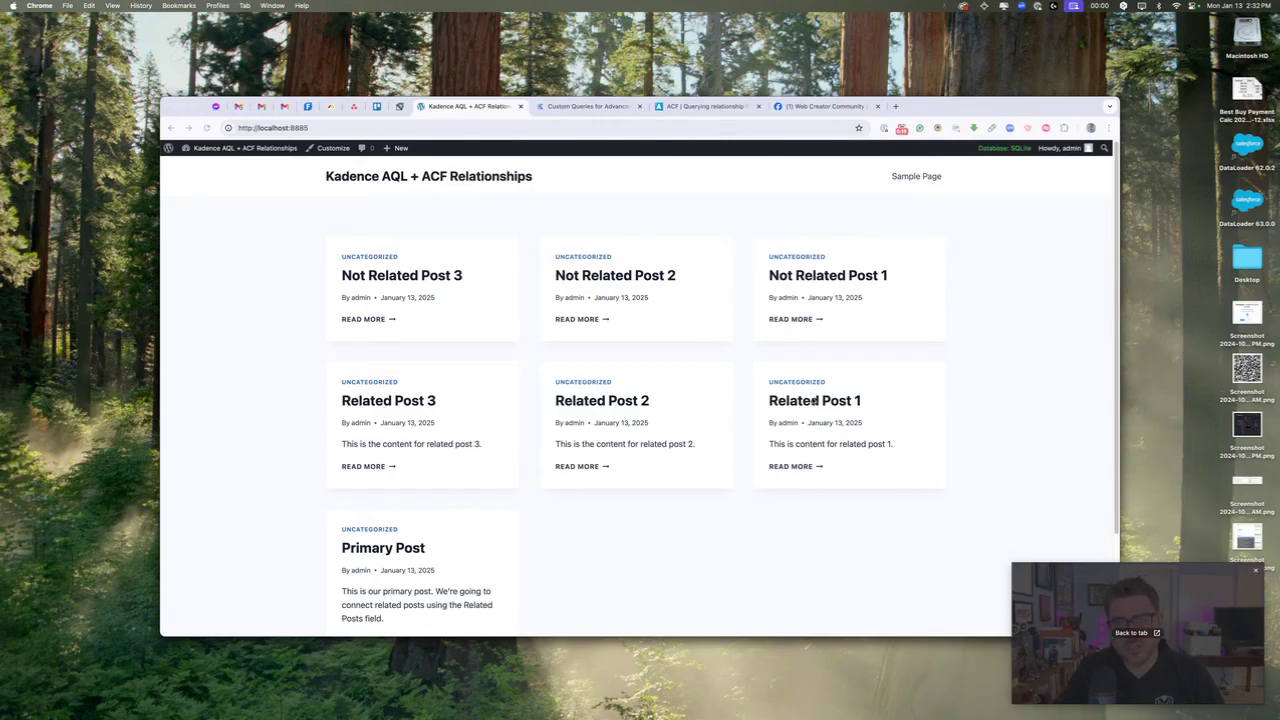
Step: Look over the Kadence custom query documentation and the ACF relationship query guide, and return to the local site
click(595, 106)
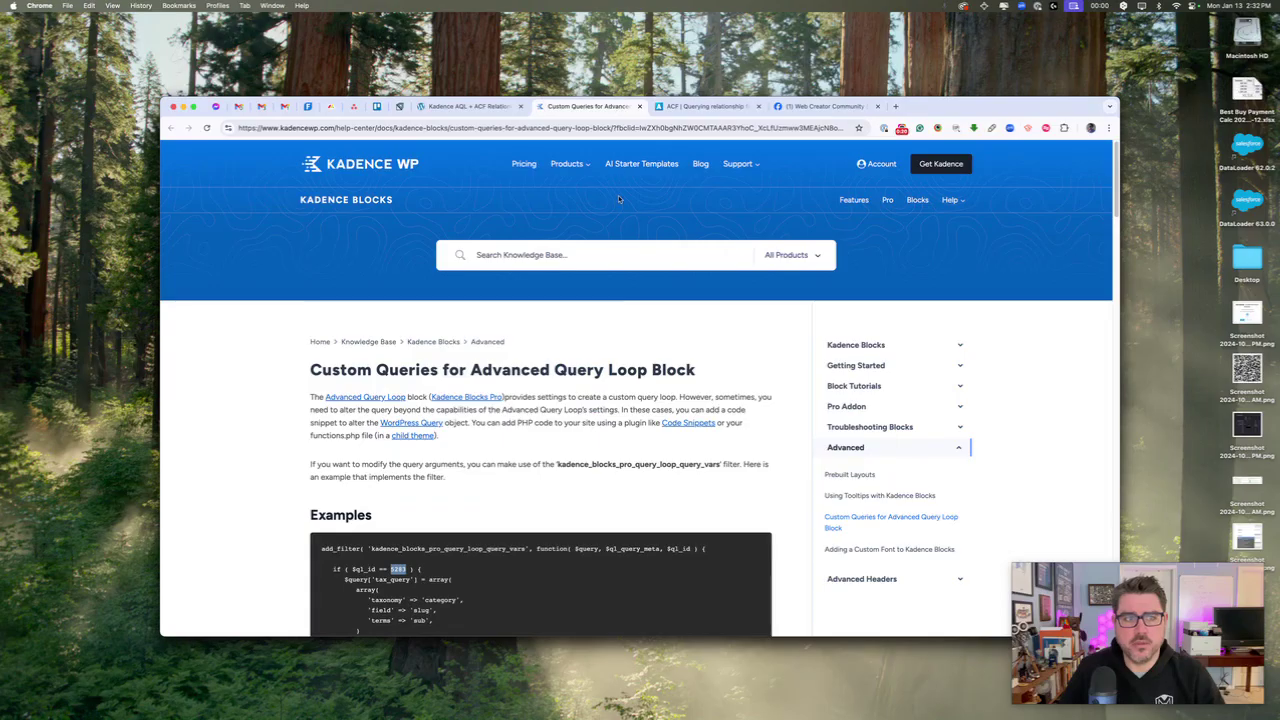
click(693, 107)
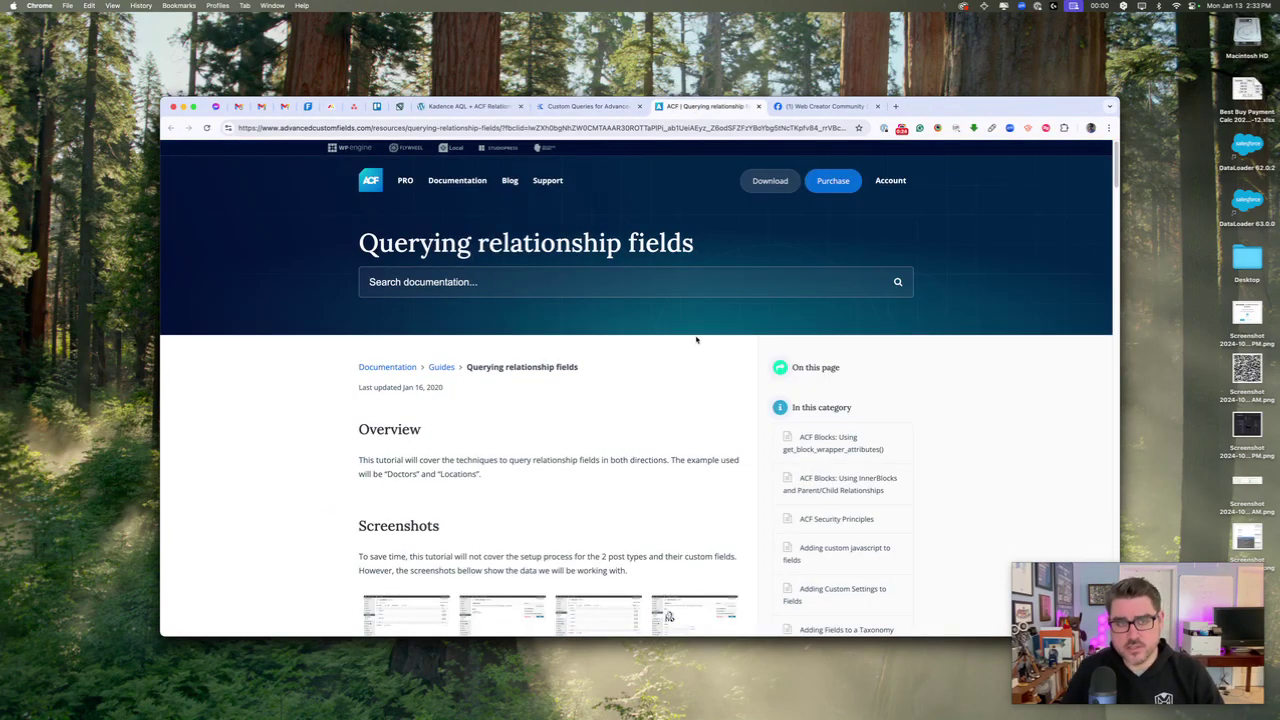
click(468, 106)
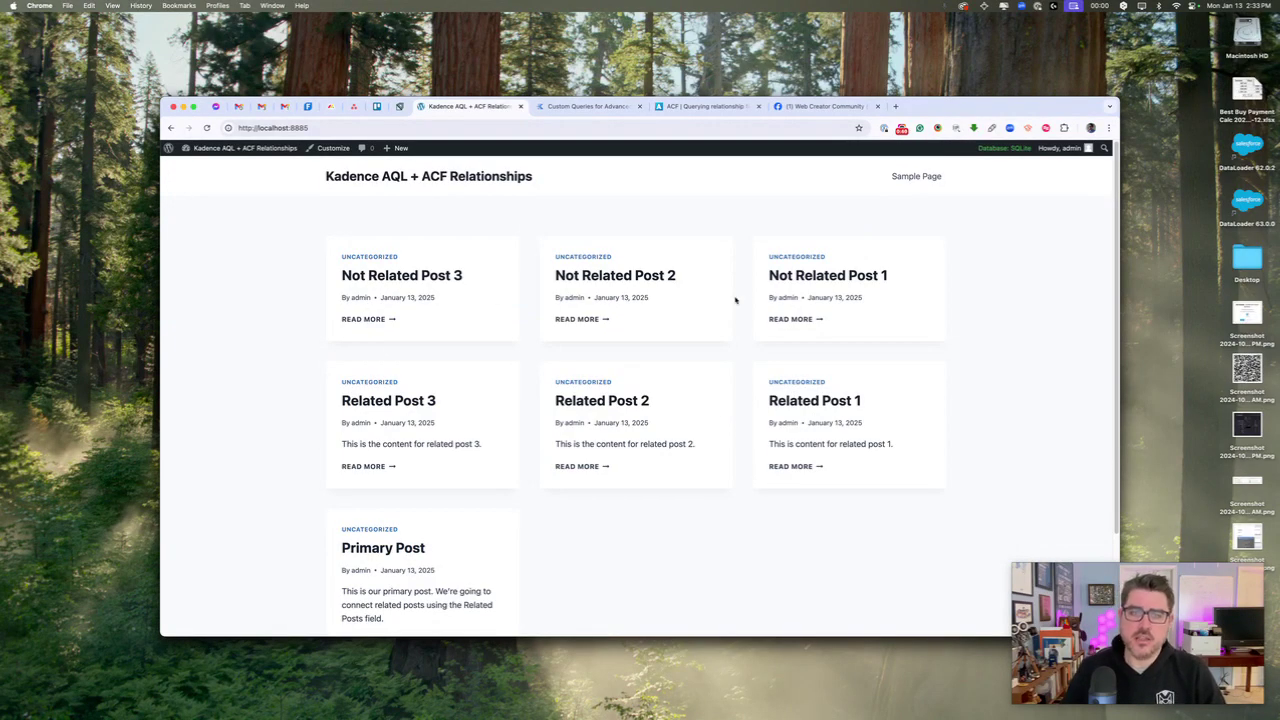
Step: View the Primary Post on the site's front end and review the posts listed beside its content
click(389, 556)
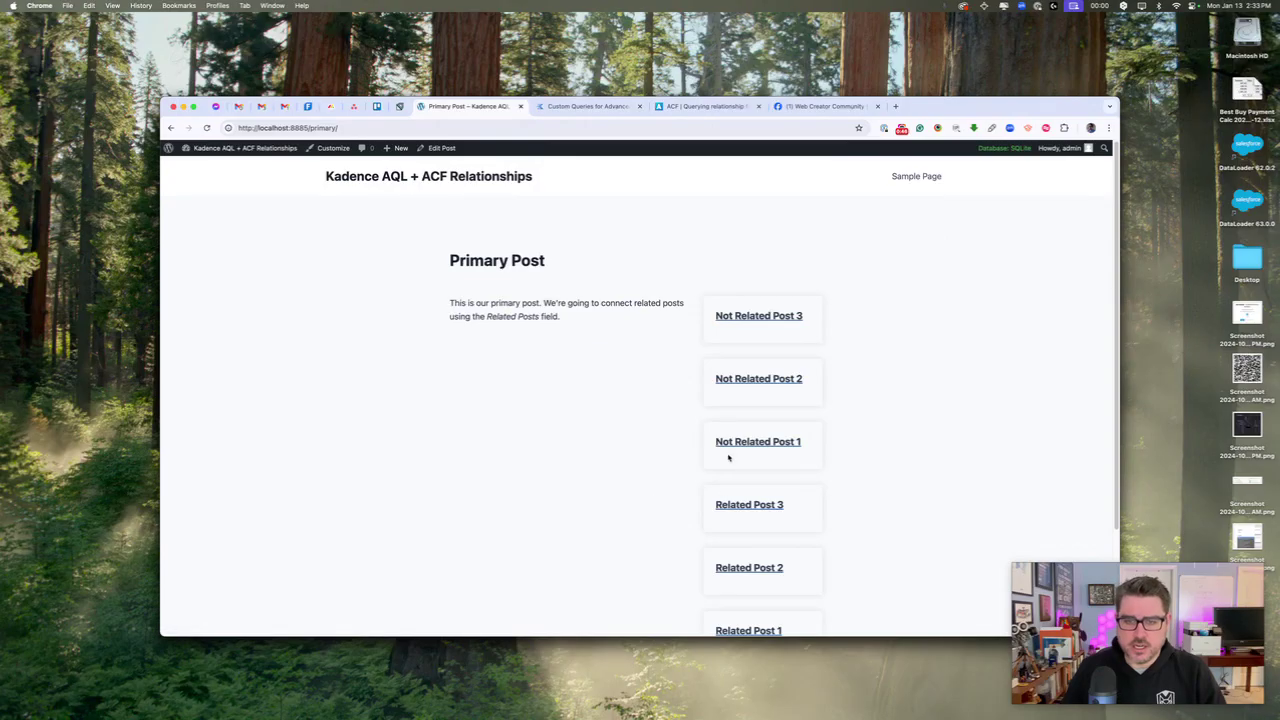
scroll(818, 376, down, 2)
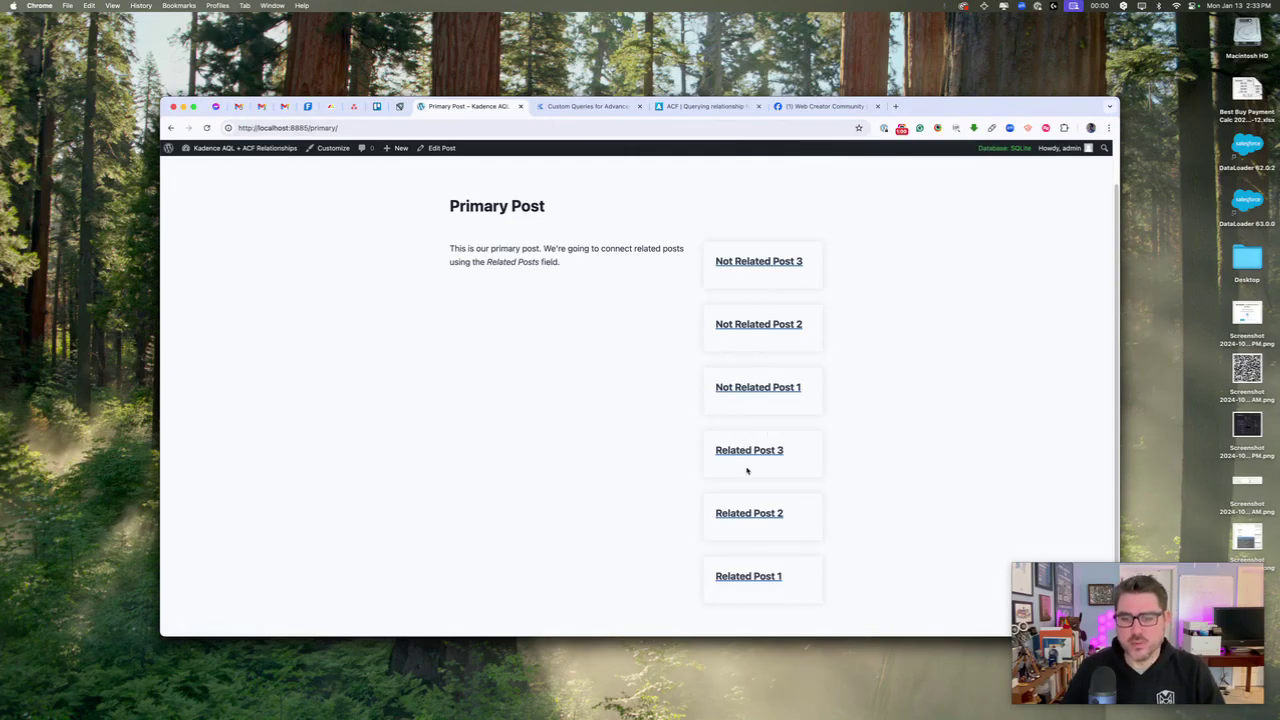
scroll(900, 460, up, 2)
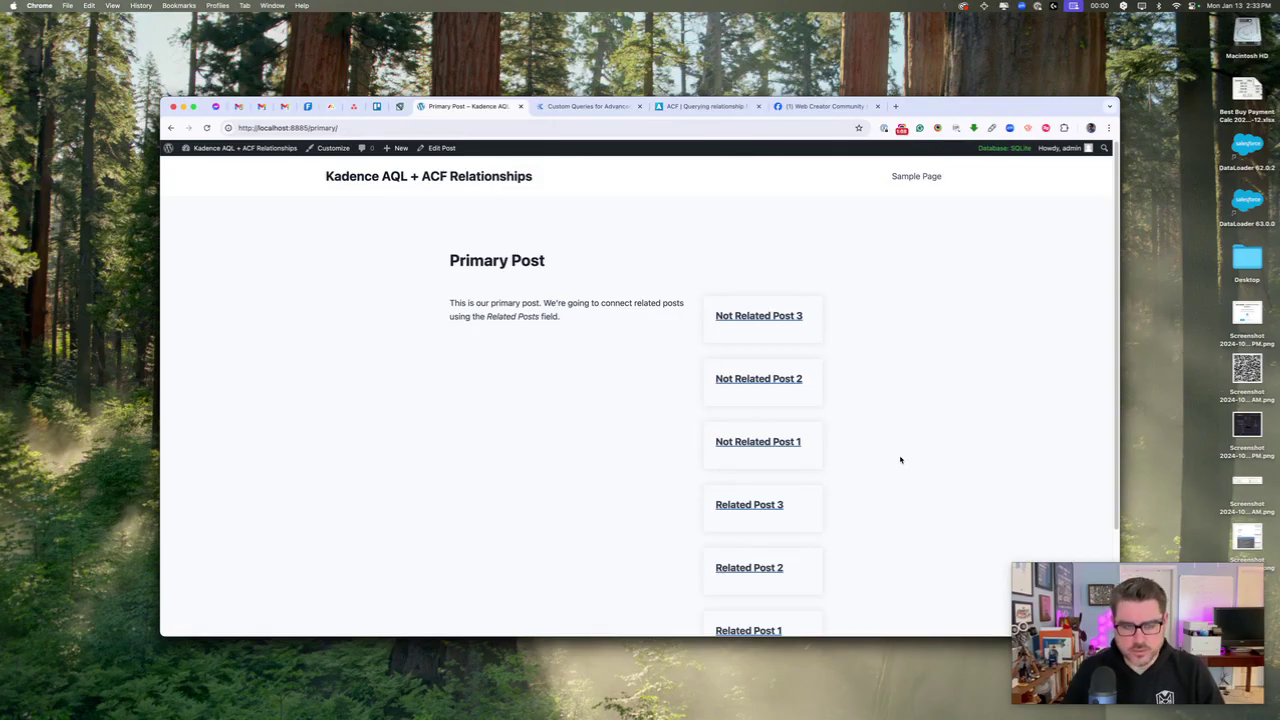
Step: Check the posts list in the WordPress admin and open the ACF field group Custom Fields for editing
click(268, 158)
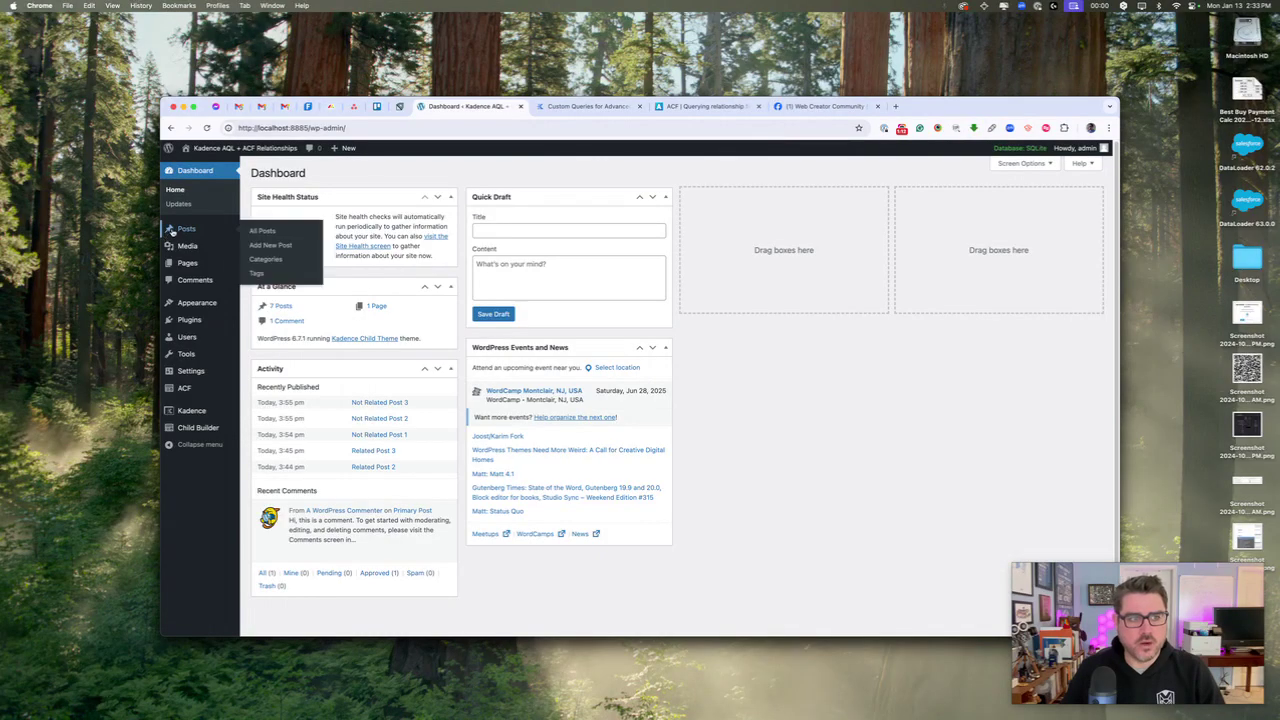
click(177, 230)
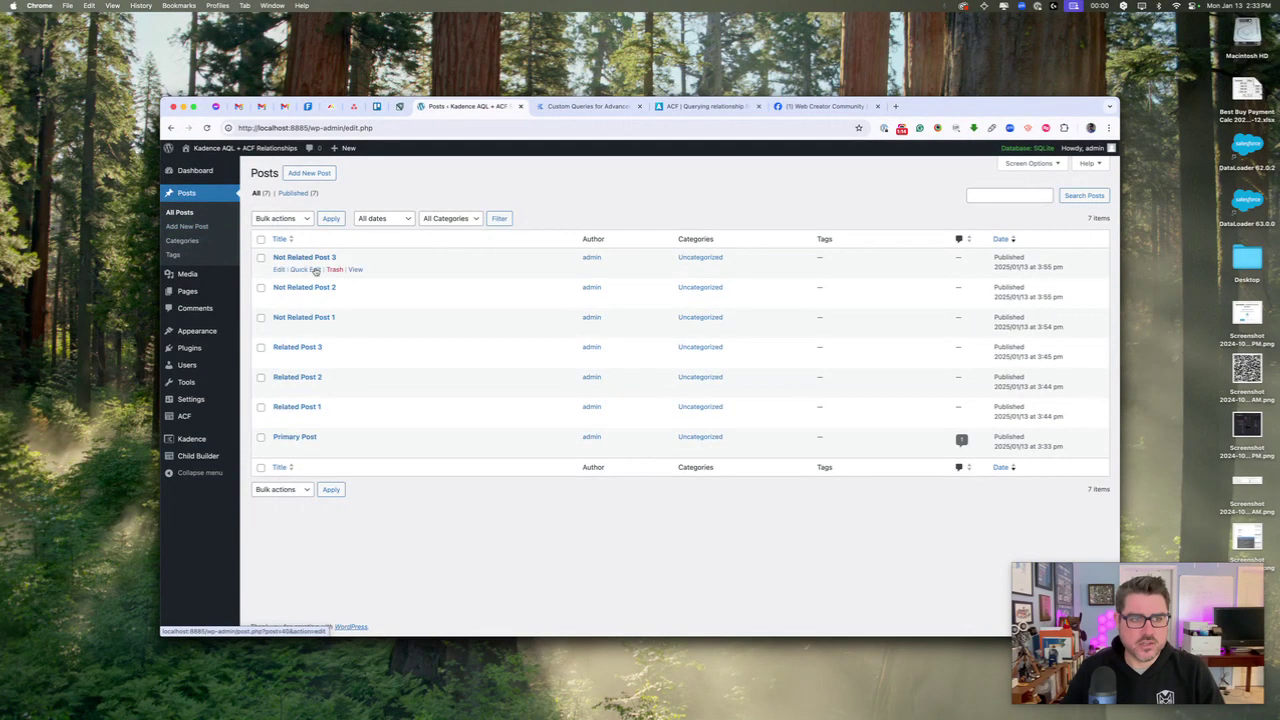
click(183, 416)
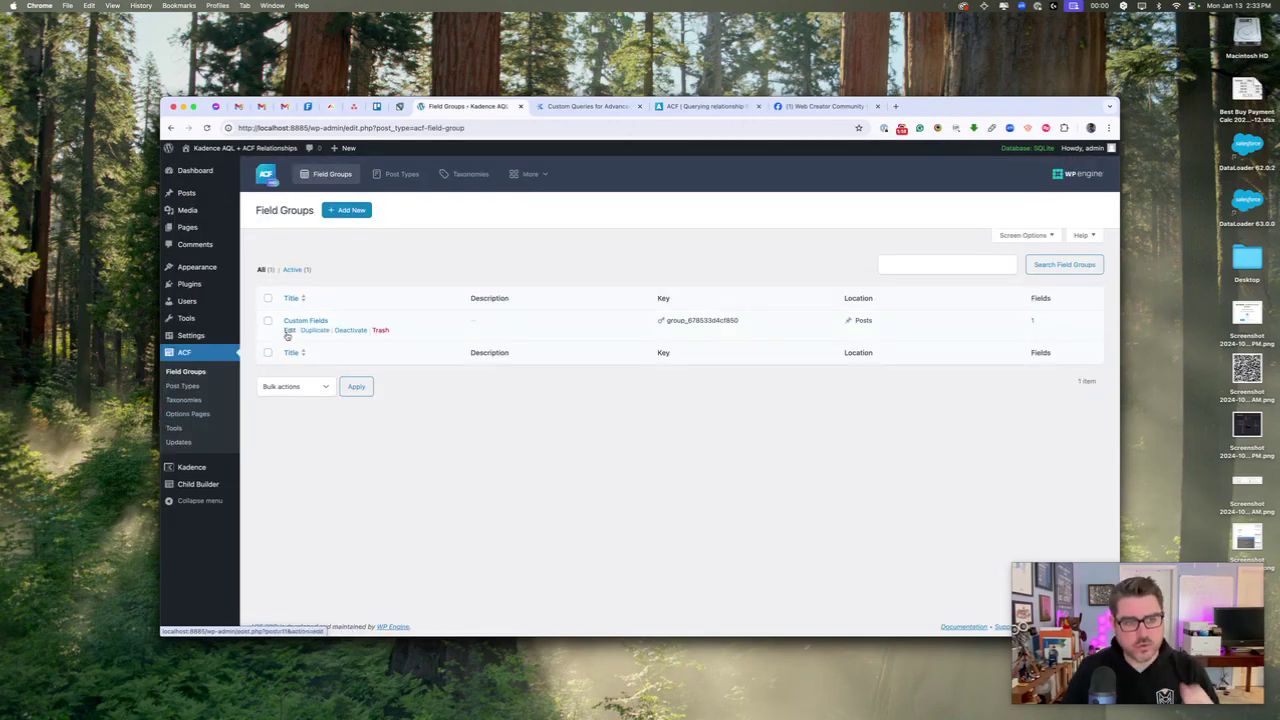
click(289, 331)
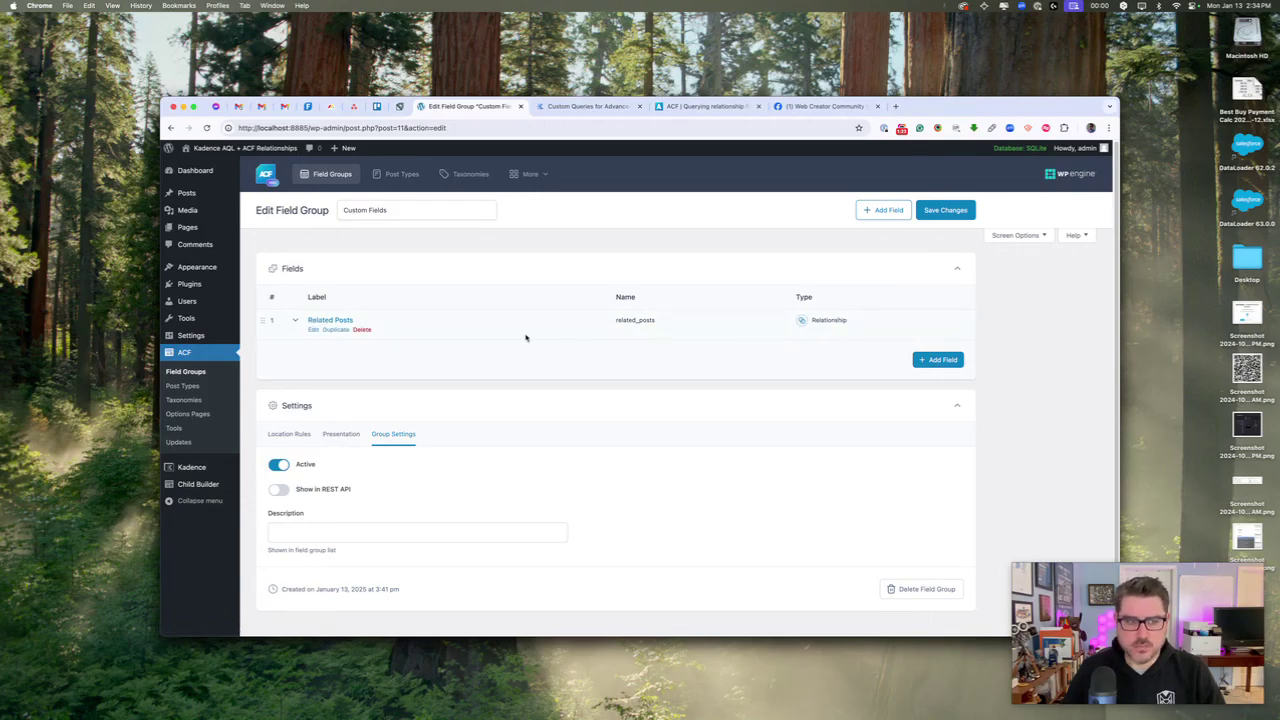
Step: Examine the Related Posts relationship field's general settings, return format and bidirectional option
click(313, 331)
scroll(690, 449, down, 5)
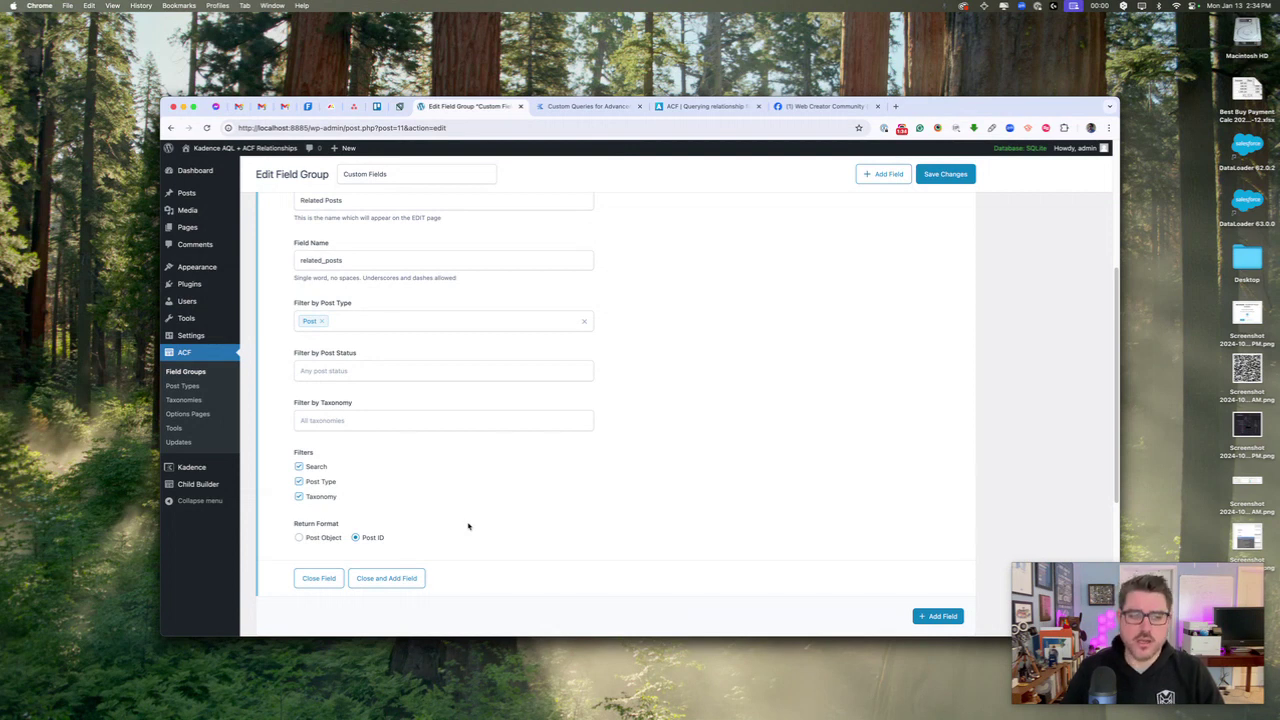
scroll(468, 526, up, 4)
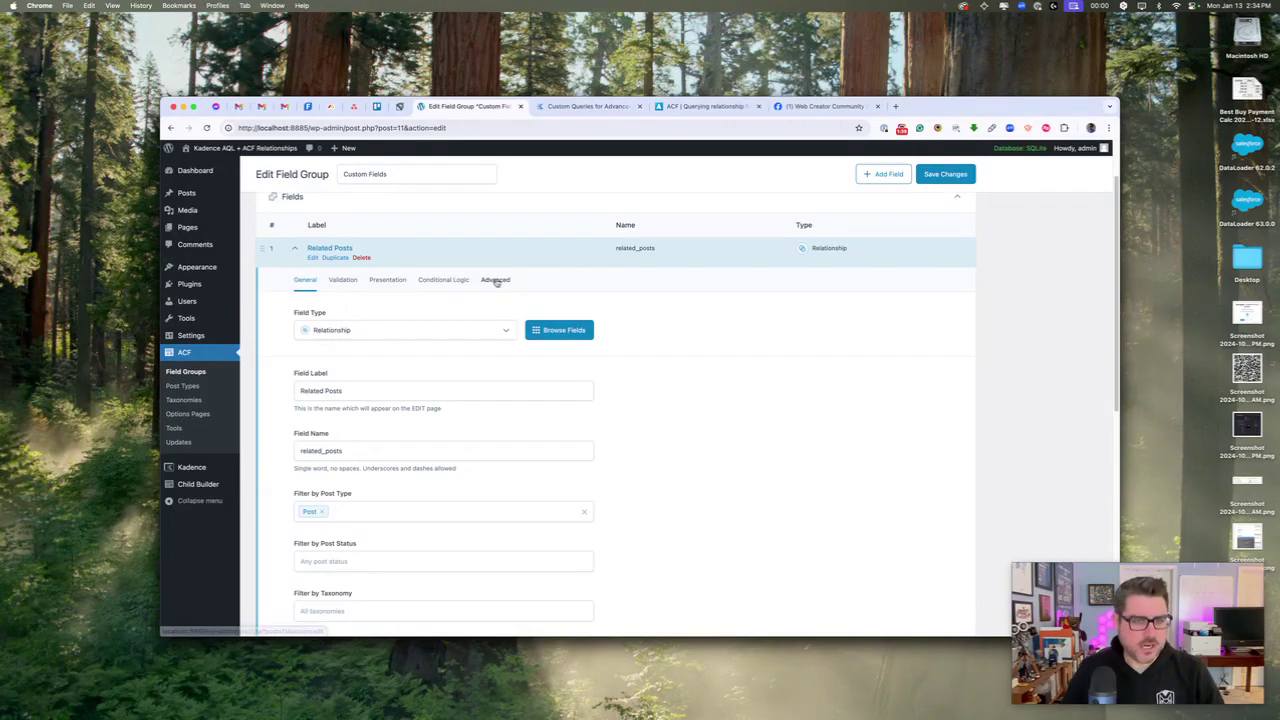
click(495, 280)
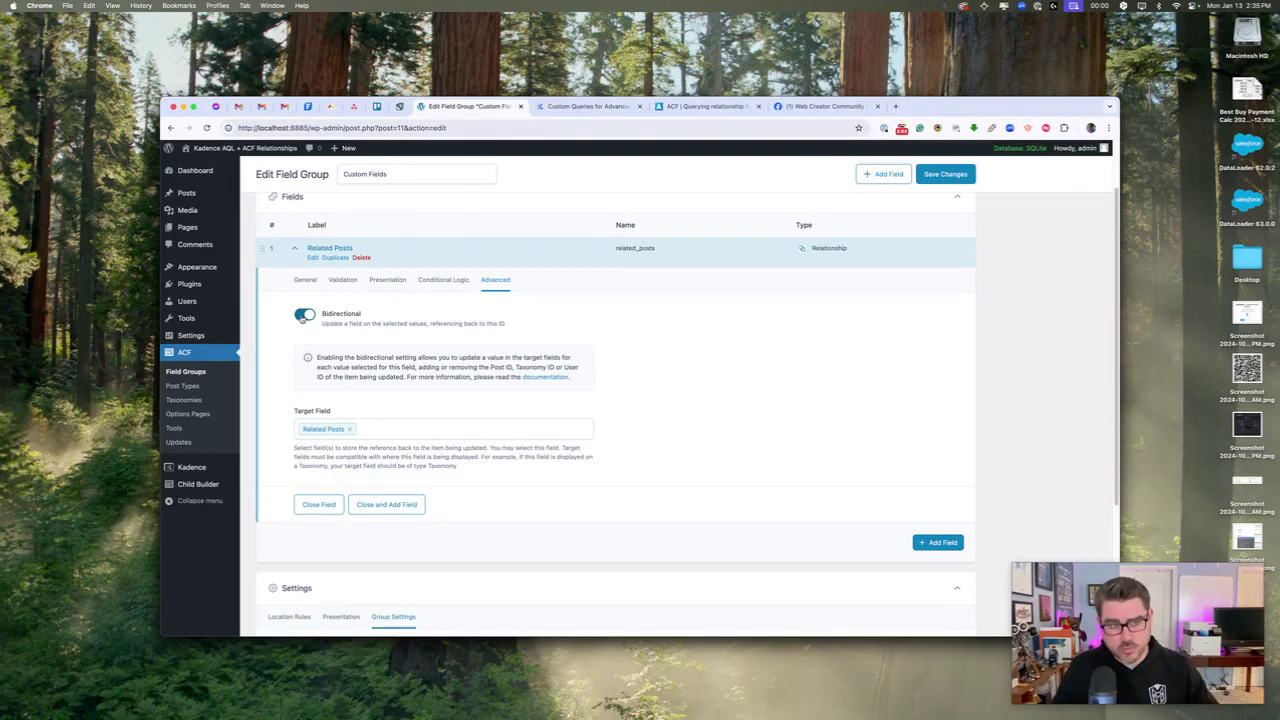
click(306, 280)
scroll(409, 440, down, 10)
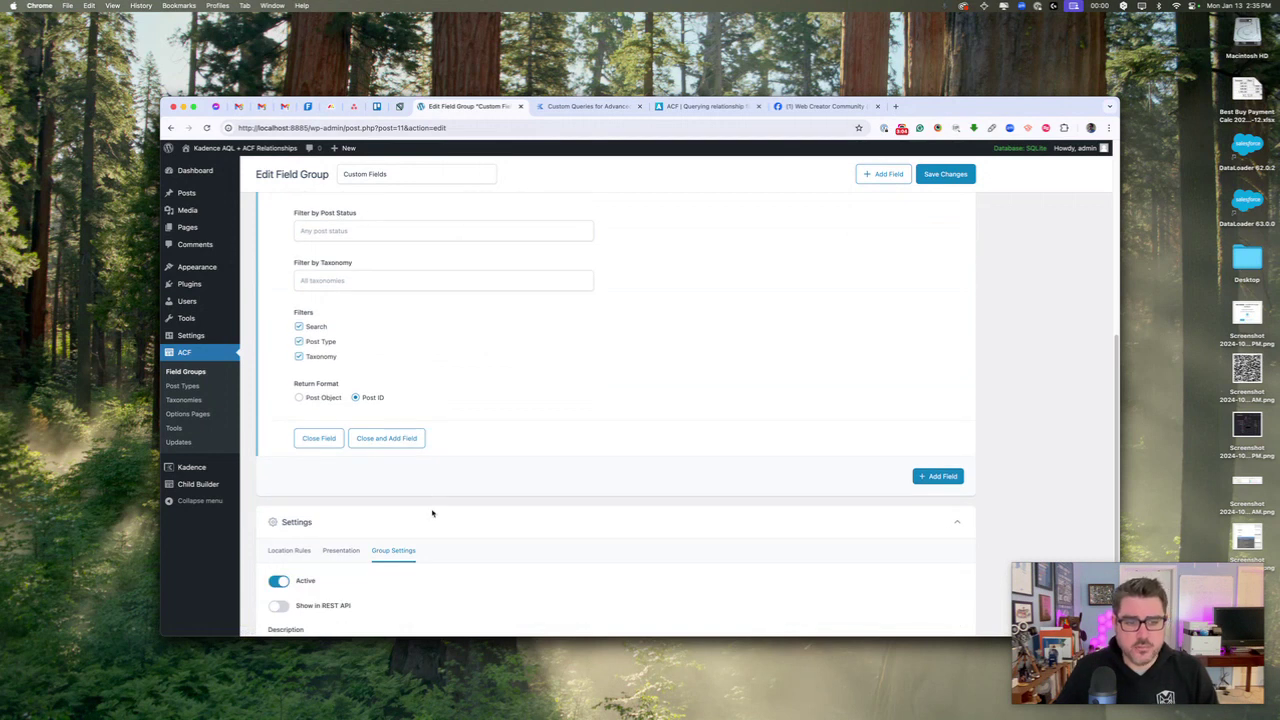
scroll(629, 363, up, 10)
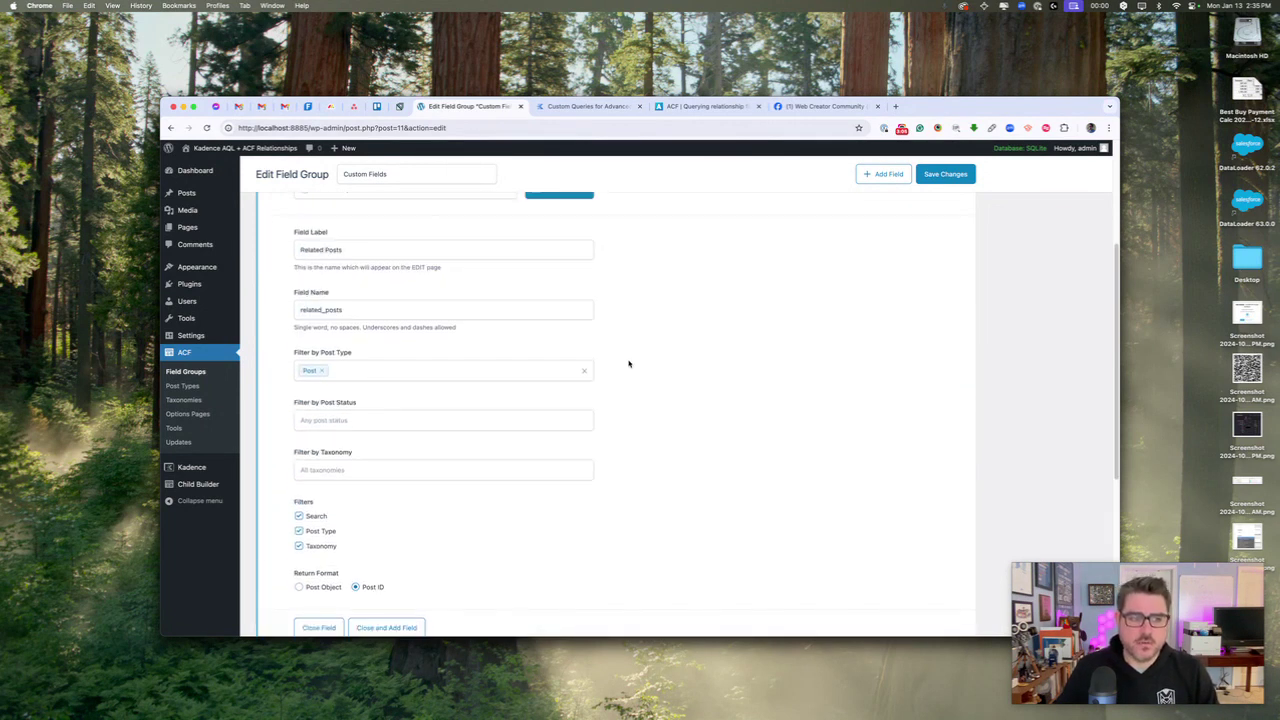
Step: Check the Hooked Elements setting among the pro addons on the Kadence theme dashboard
mouse_move(215, 266)
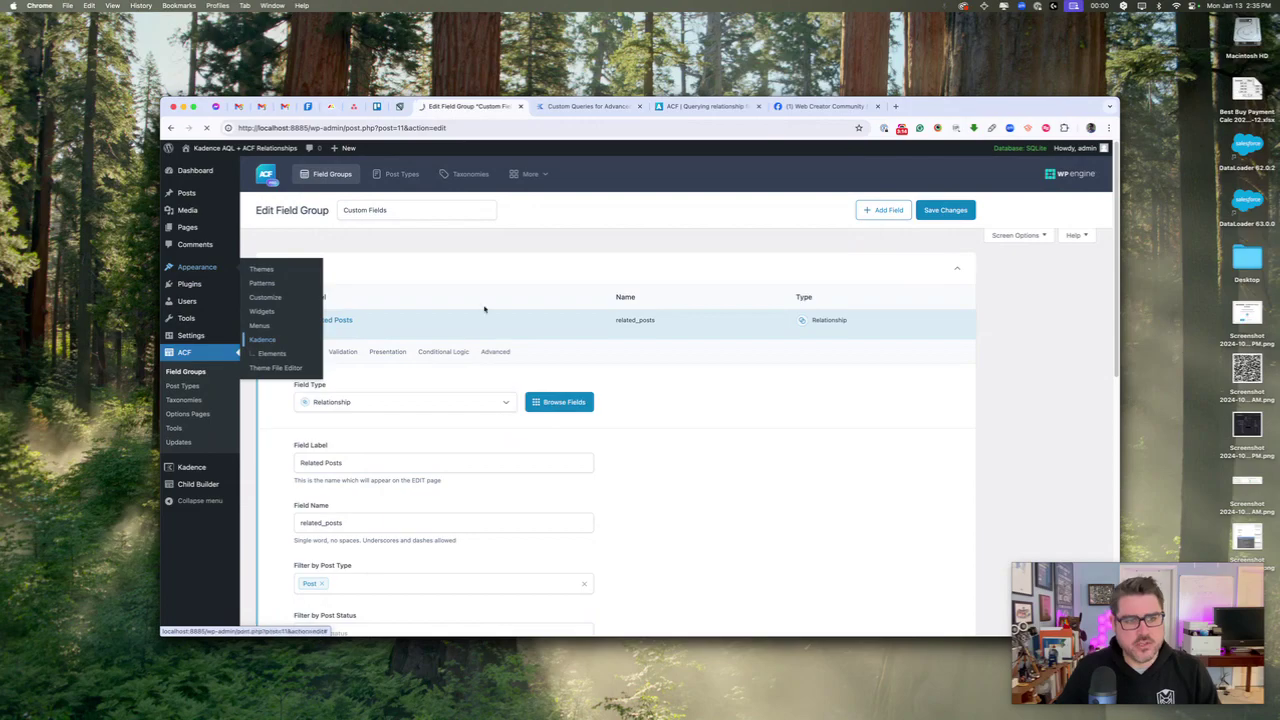
click(262, 339)
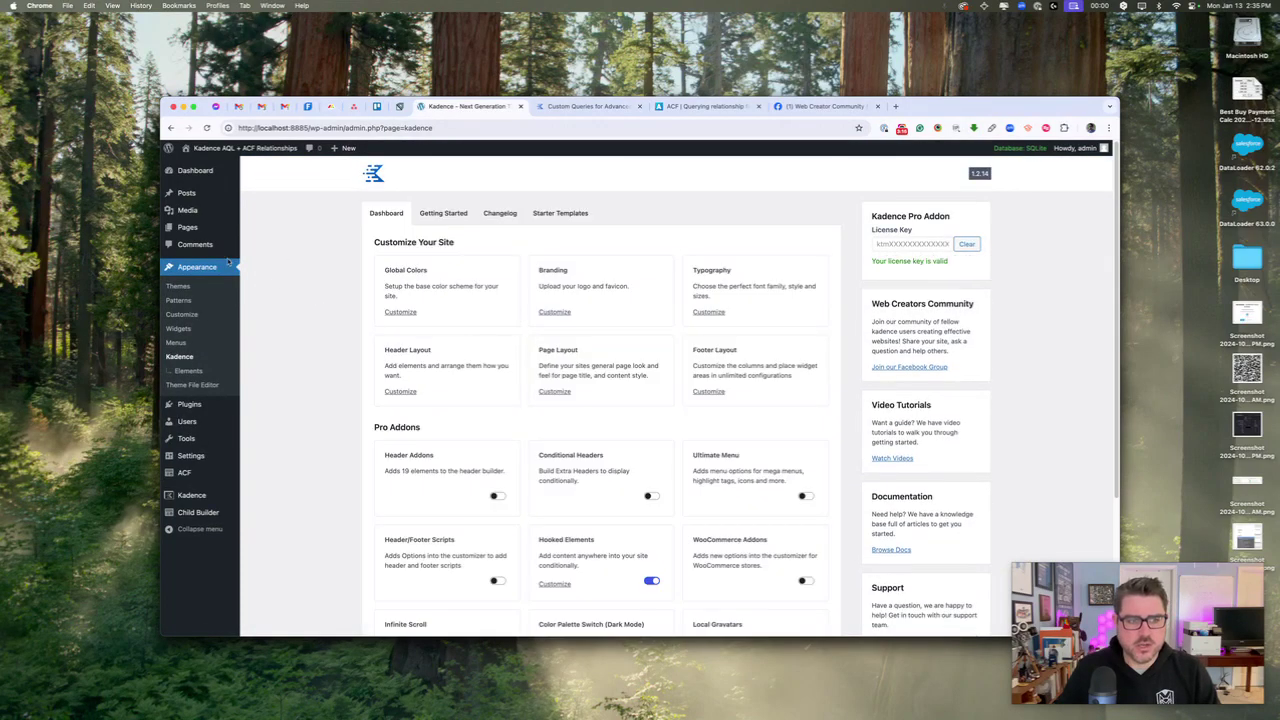
scroll(379, 393, down, 2)
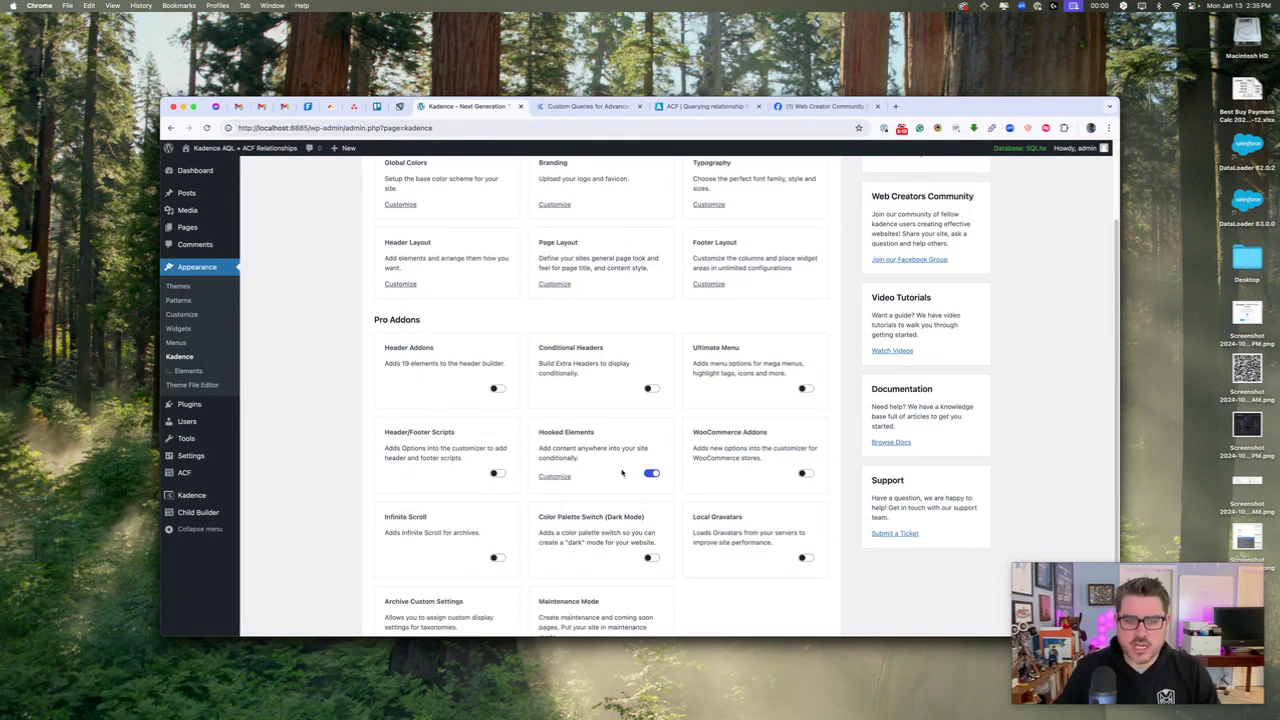
Step: Open the Single Post Template element for editing and examine the settings of the Query Loop (Adv) block in its Related section
click(188, 371)
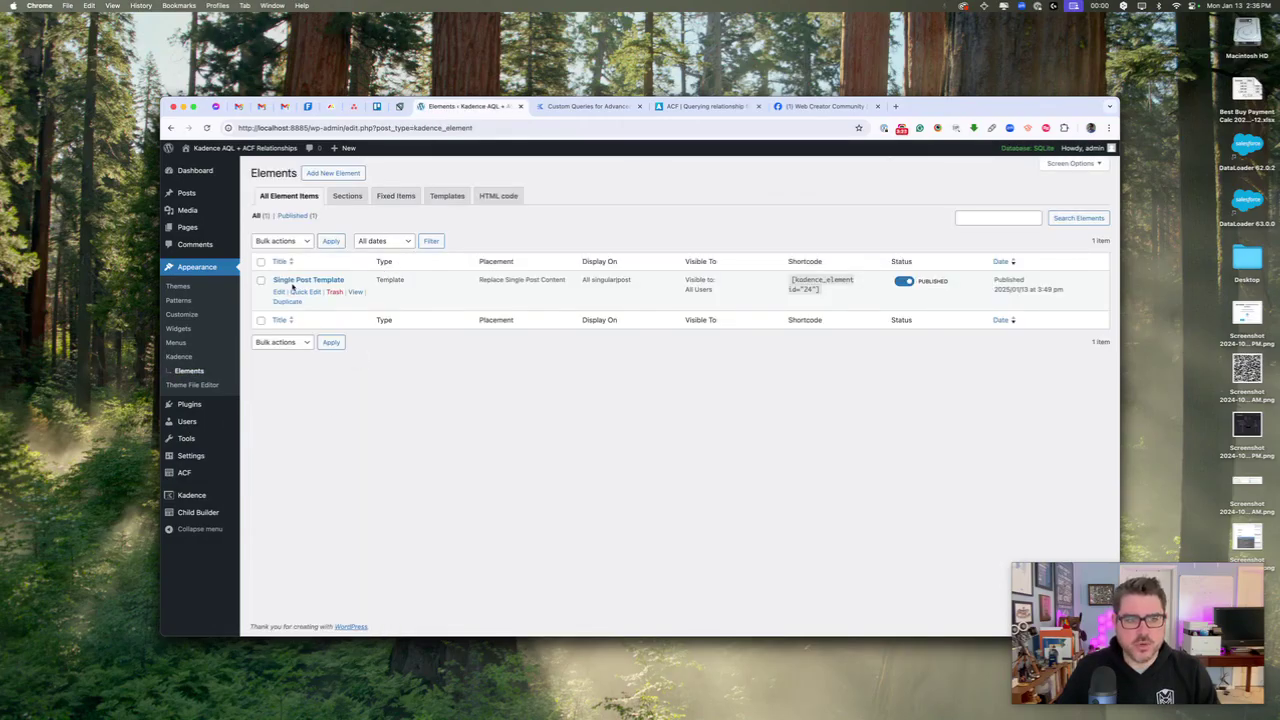
click(279, 291)
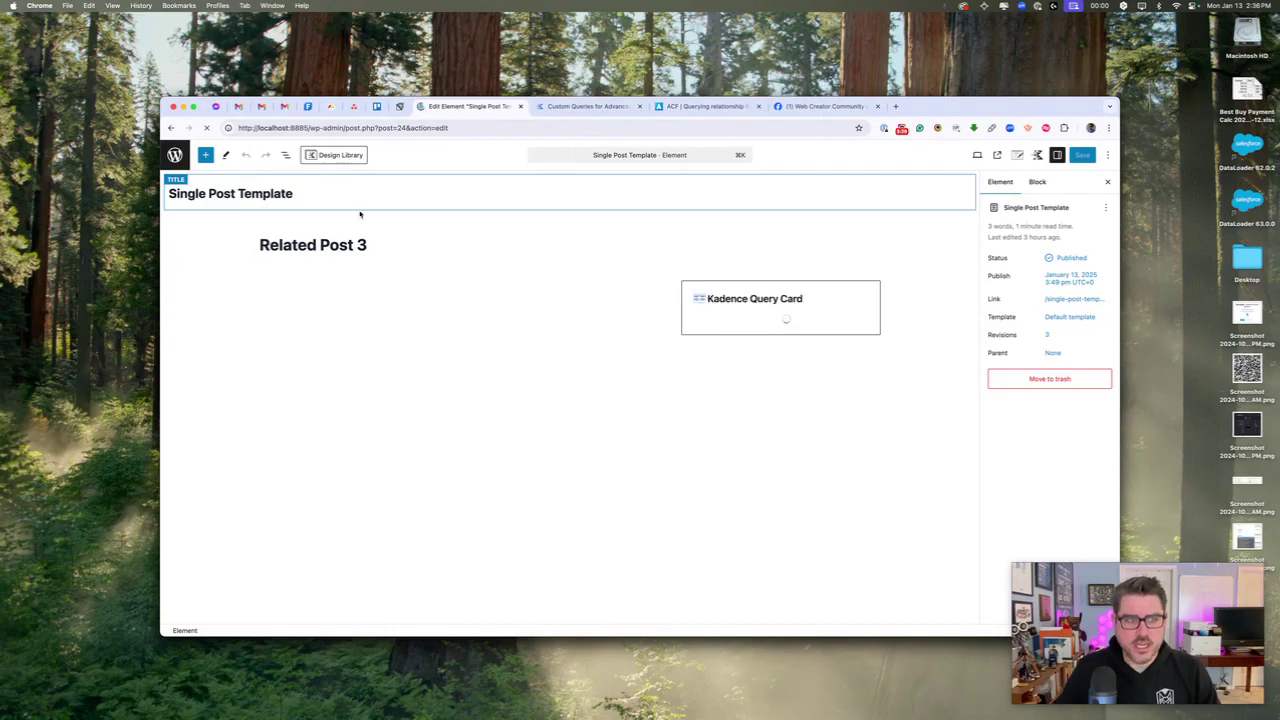
click(285, 154)
click(205, 220)
click(168, 220)
click(210, 252)
click(180, 252)
click(228, 268)
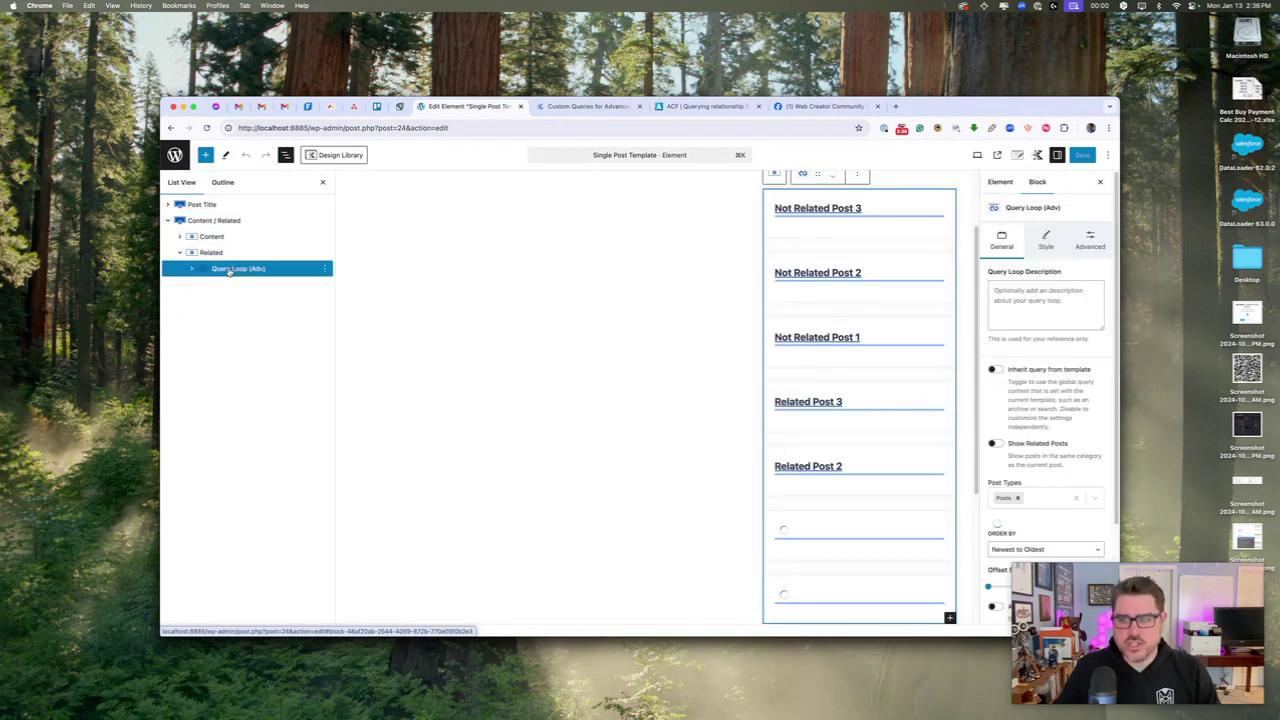
scroll(1060, 380, down, 3)
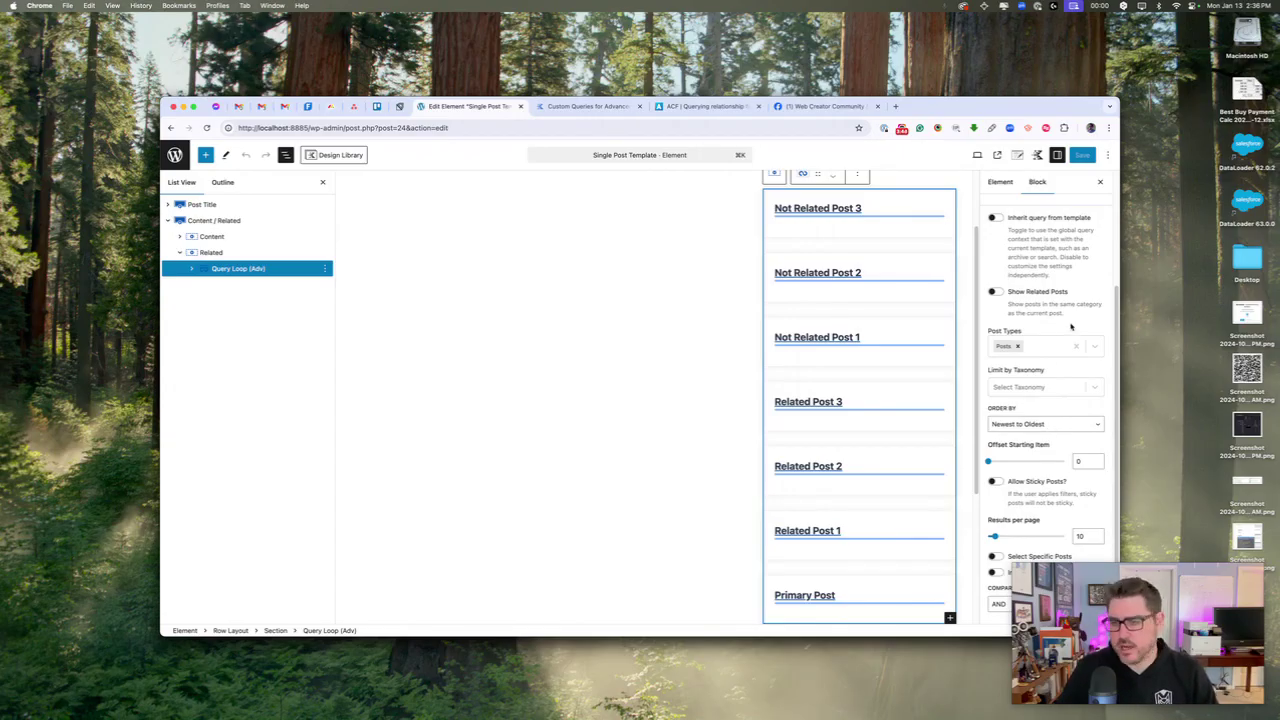
Step: Inspect the Query Card block inside the query loop, and return to the Elements list
click(192, 270)
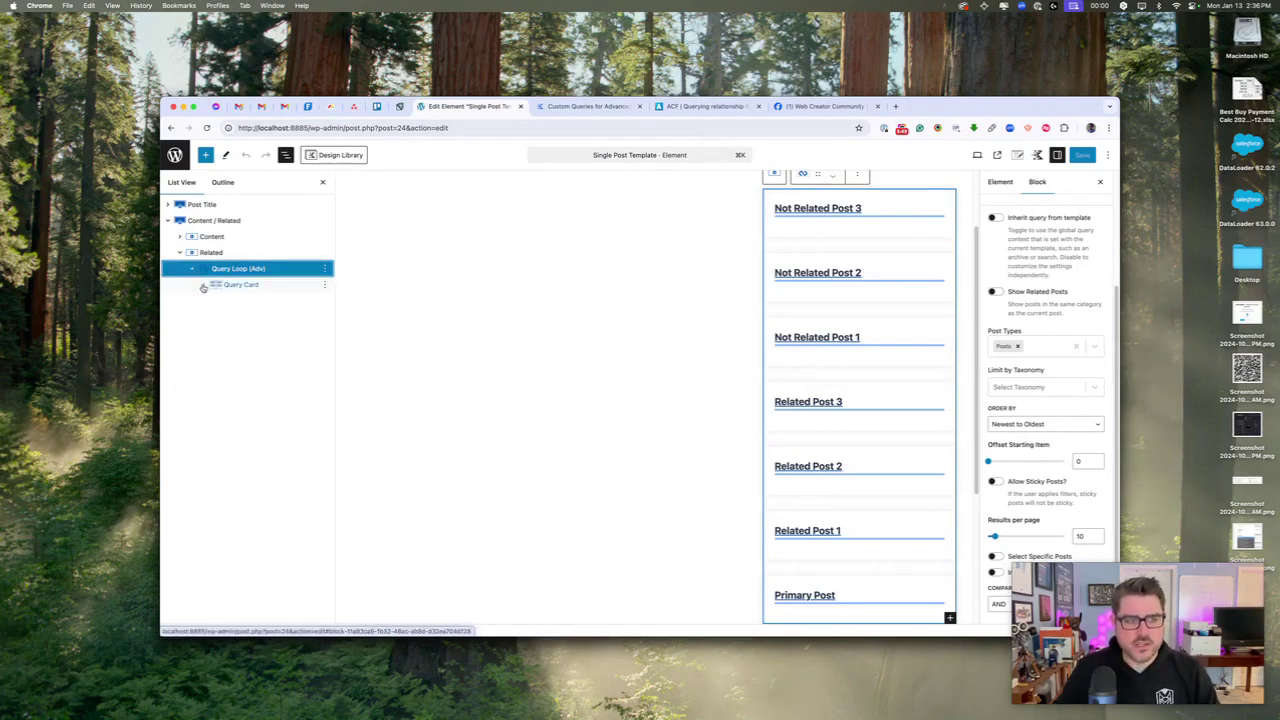
click(259, 285)
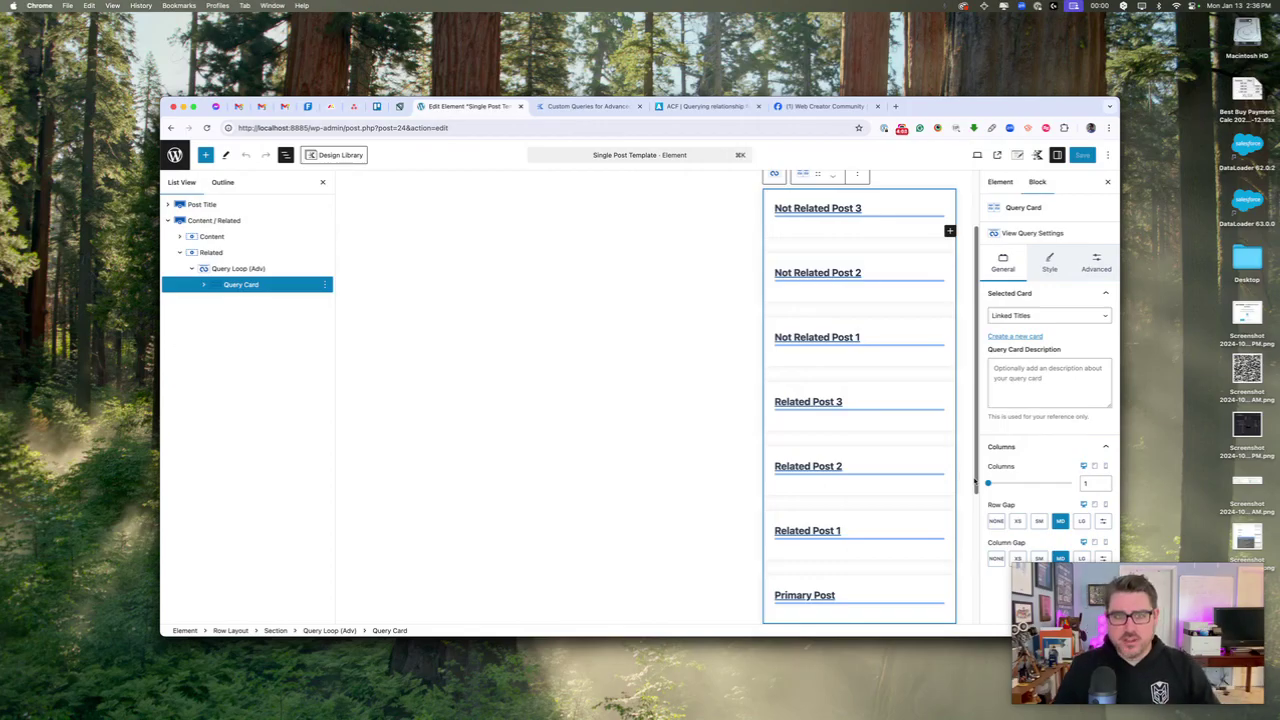
scroll(632, 357, up, 2)
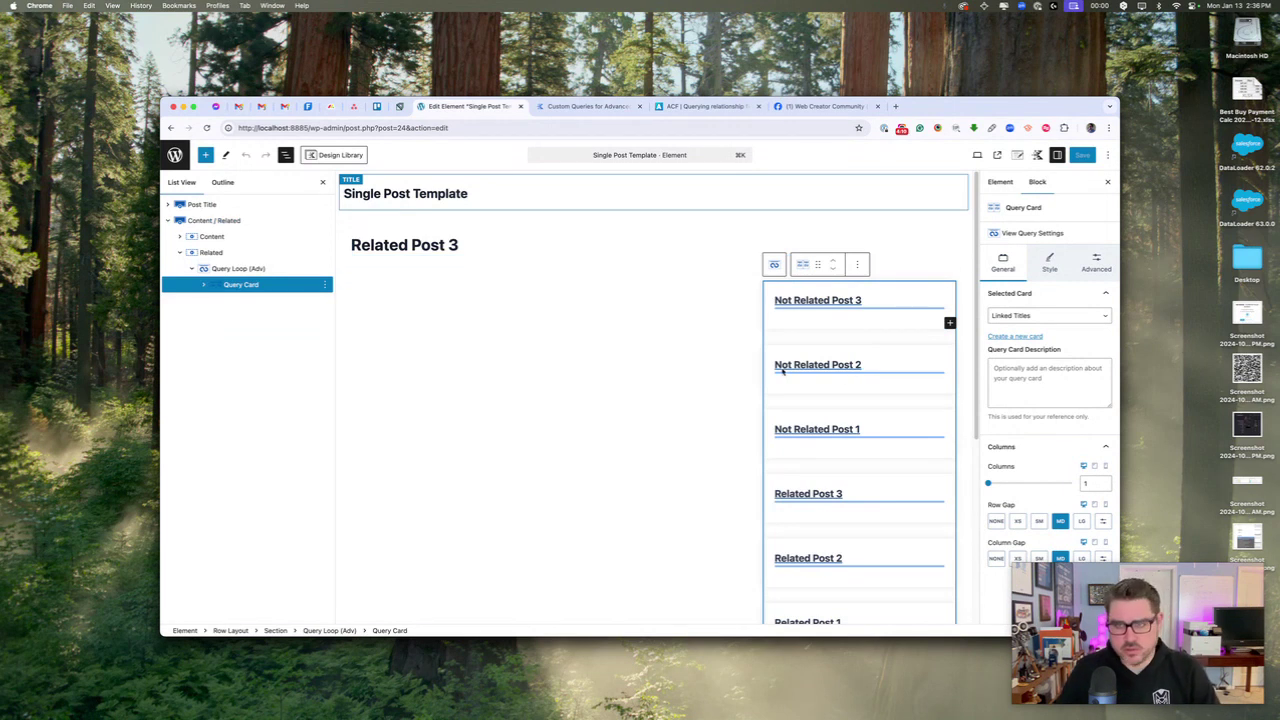
click(177, 158)
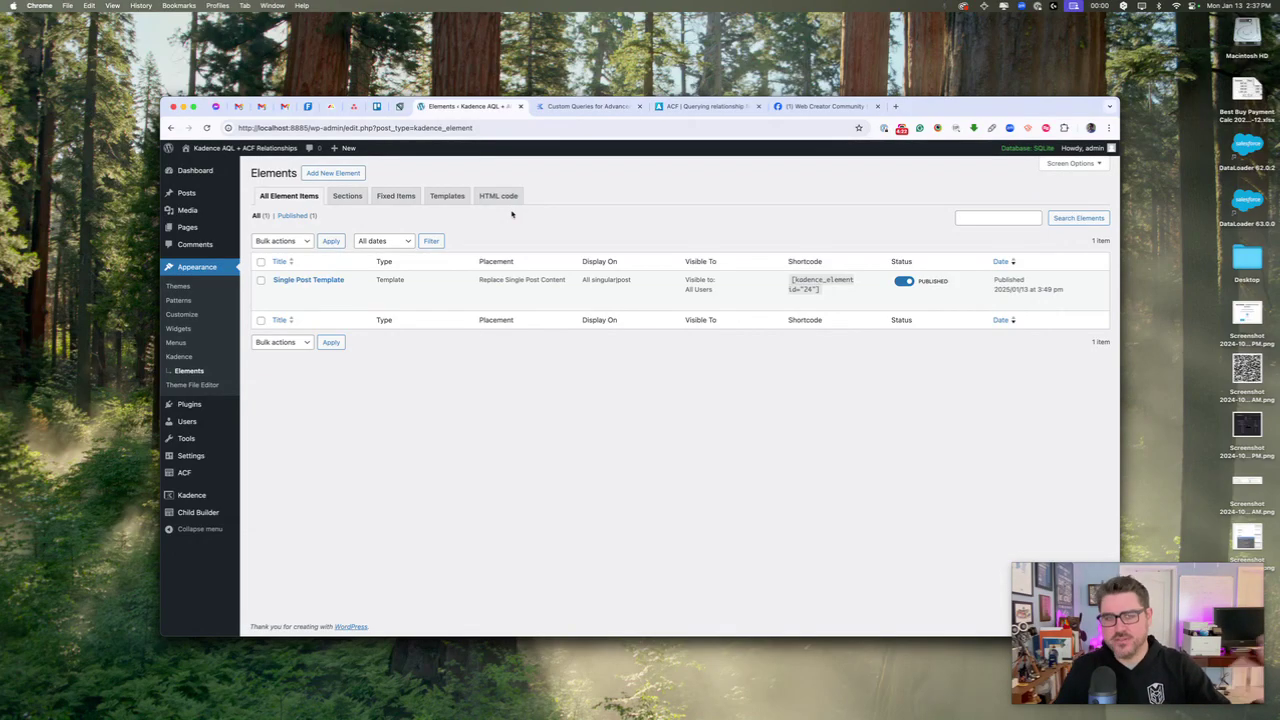
Step: Read the kadence_blocks_pro_query_loop_query_vars filter example in the Kadence documentation and highlight the query ID in its condition
click(585, 106)
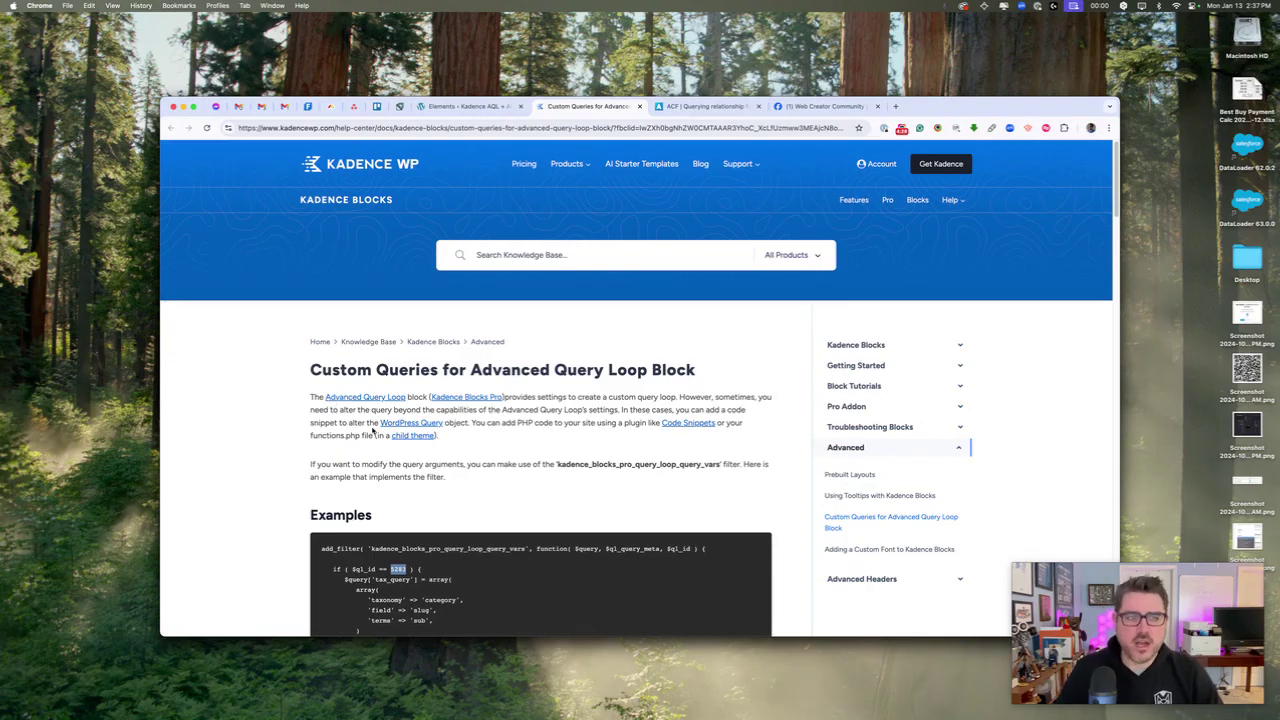
scroll(274, 476, down, 3)
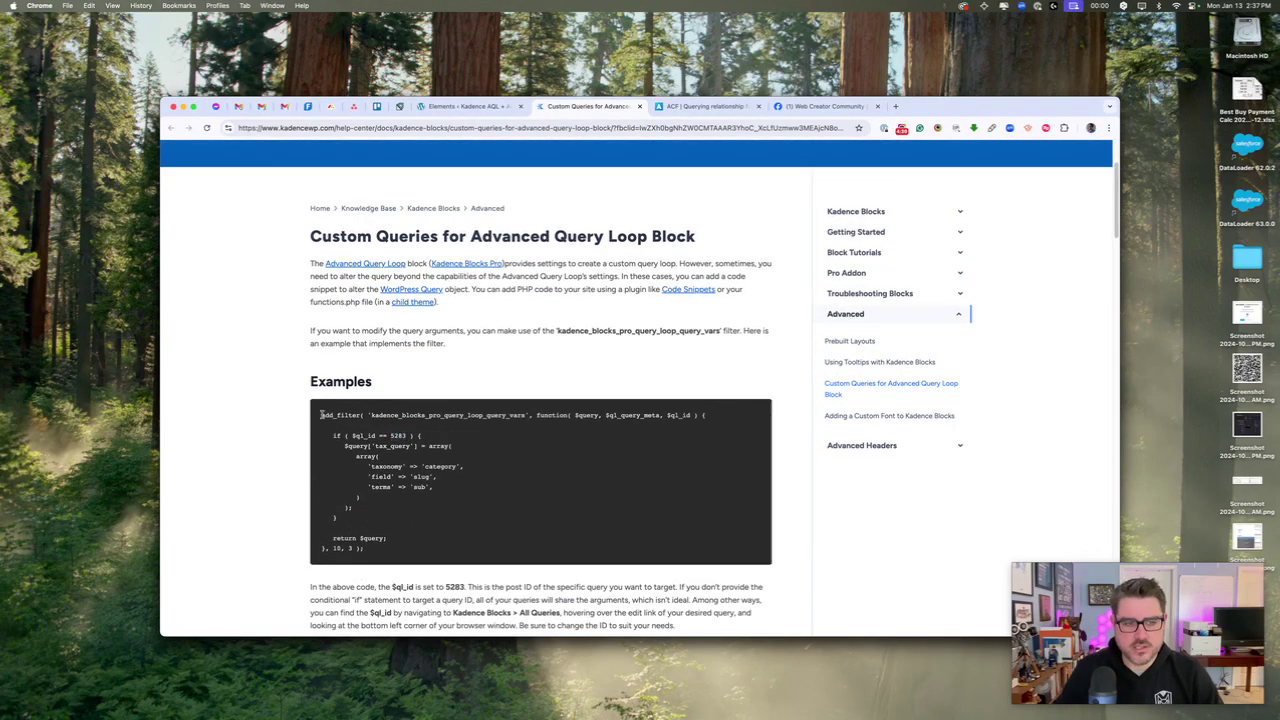
drag(321, 414, 438, 544)
click(533, 522)
scroll(532, 489, down, 1)
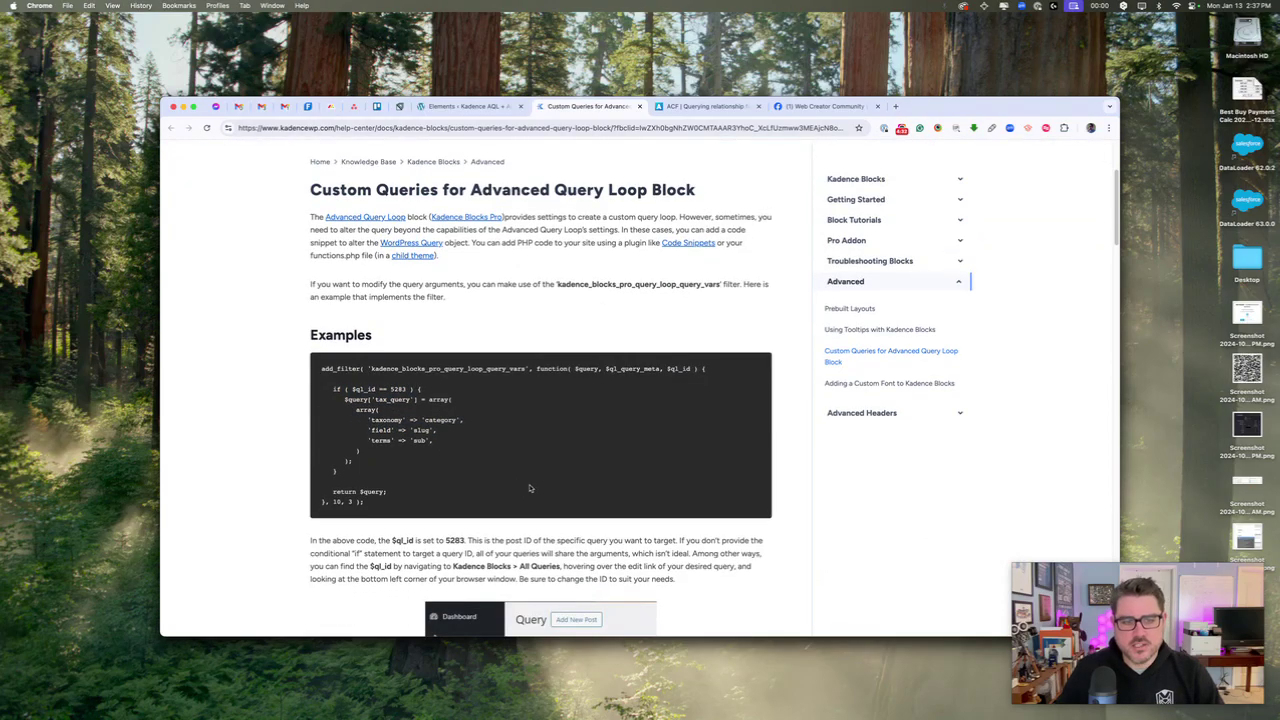
double_click(398, 389)
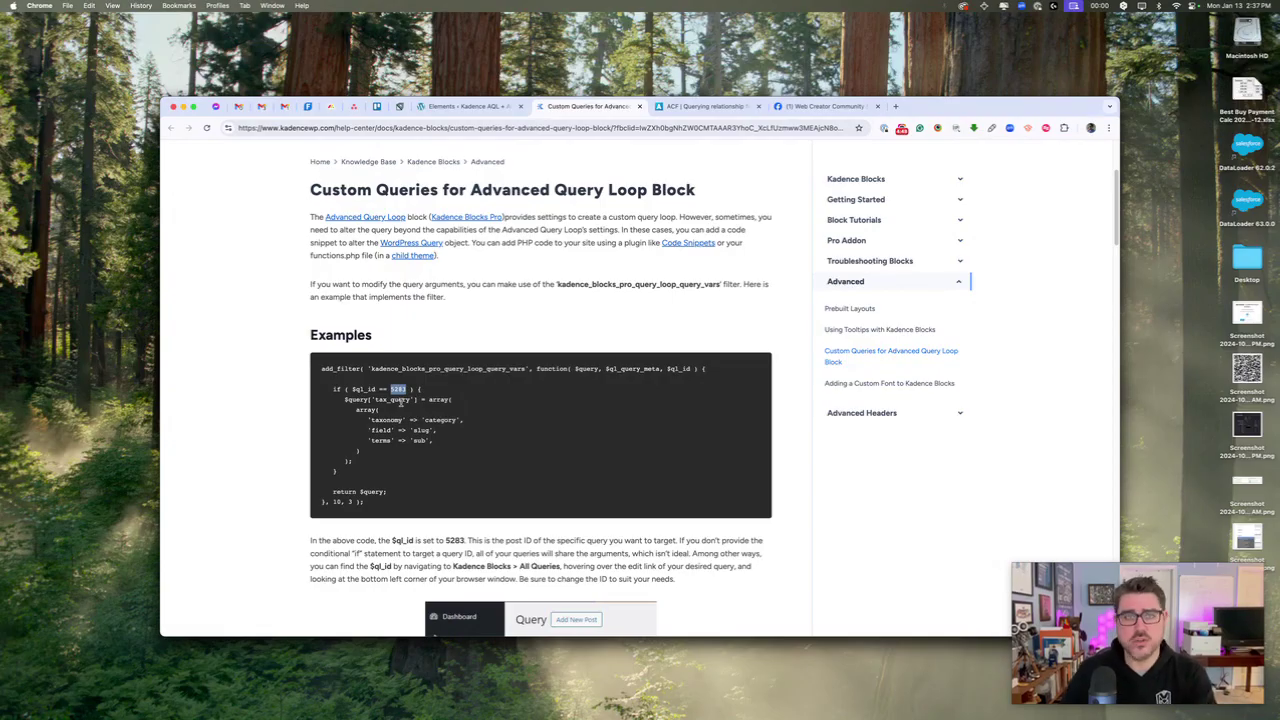
Step: Open the Related Posts Query from the Kadence queries for editing and highlight its post ID in the page address
click(447, 108)
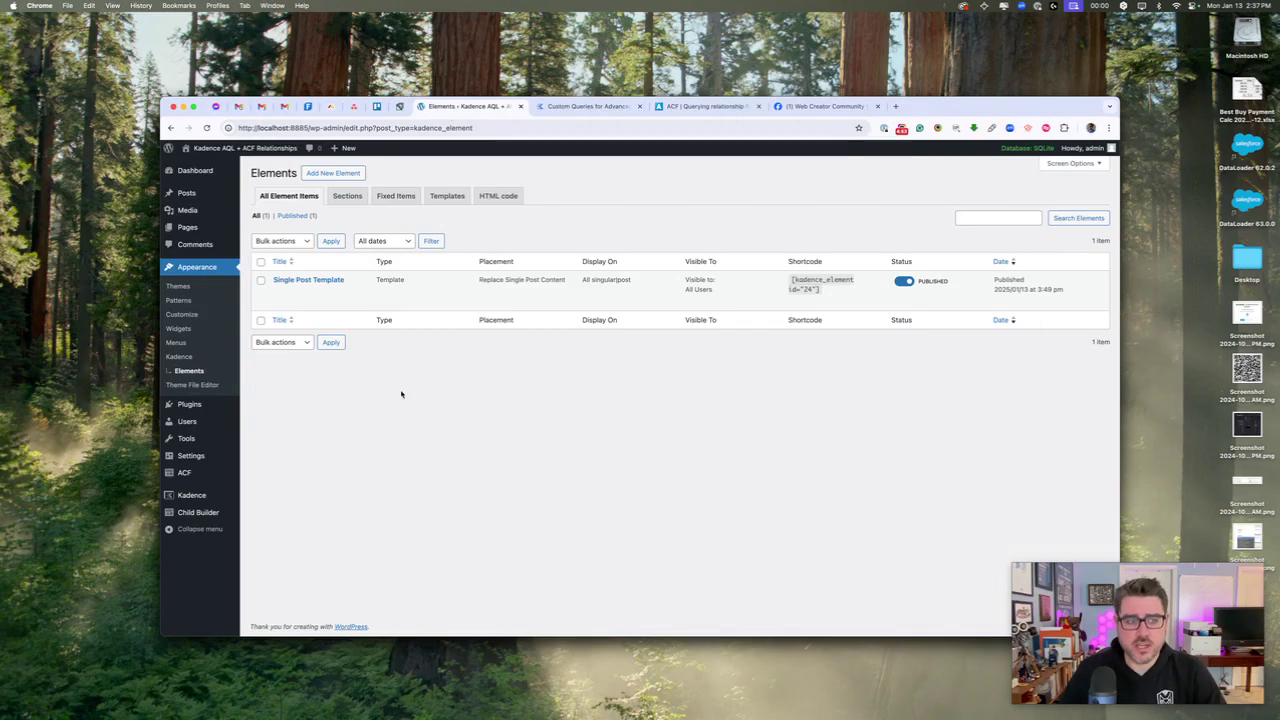
mouse_move(200, 497)
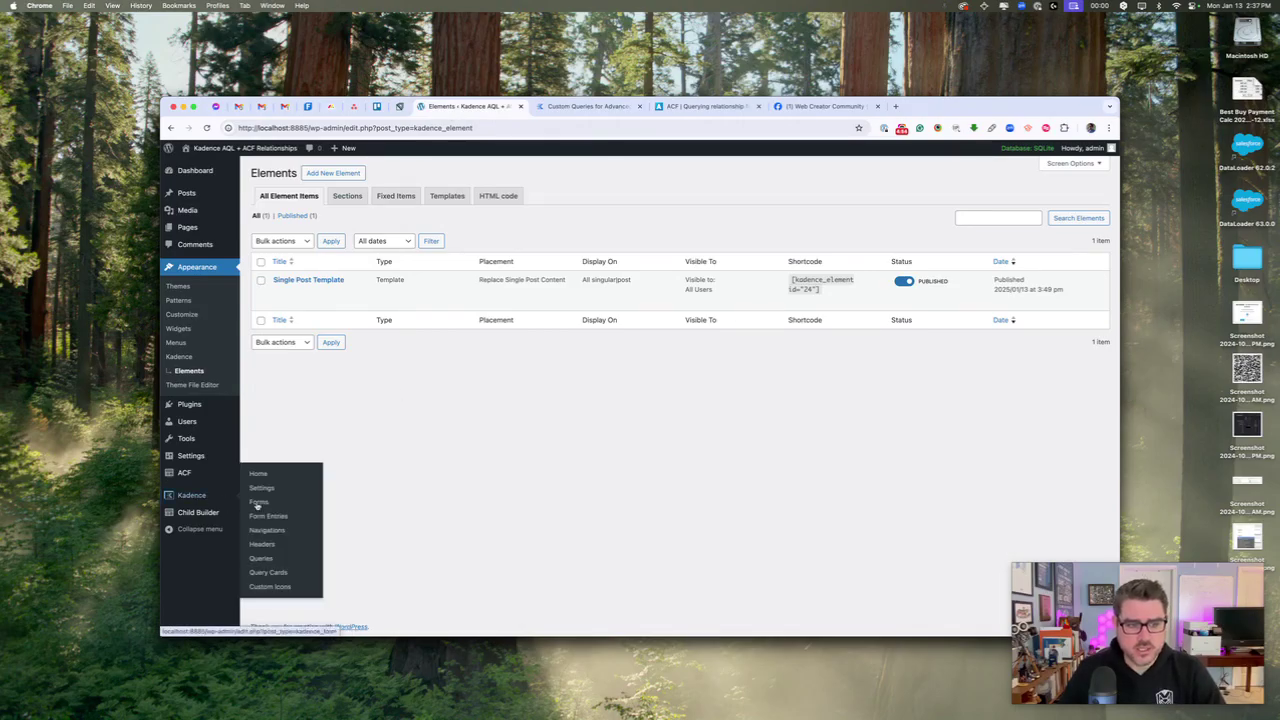
click(262, 559)
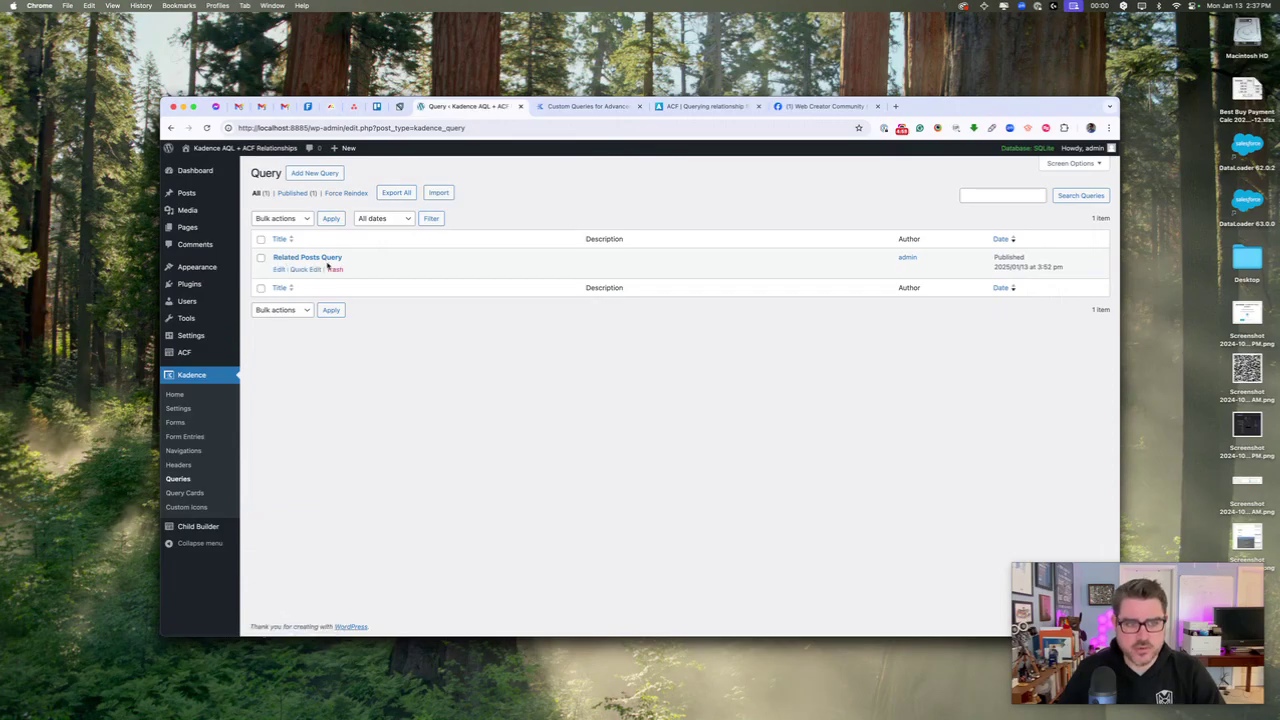
click(279, 269)
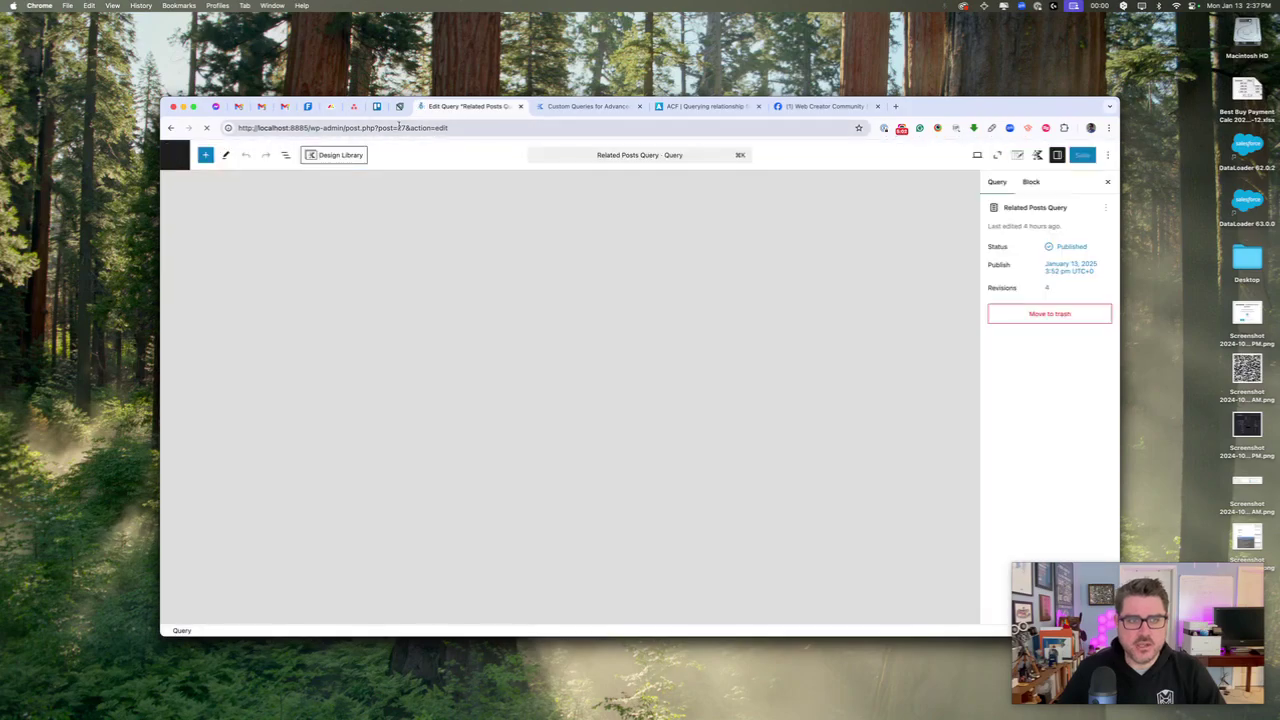
click(400, 128)
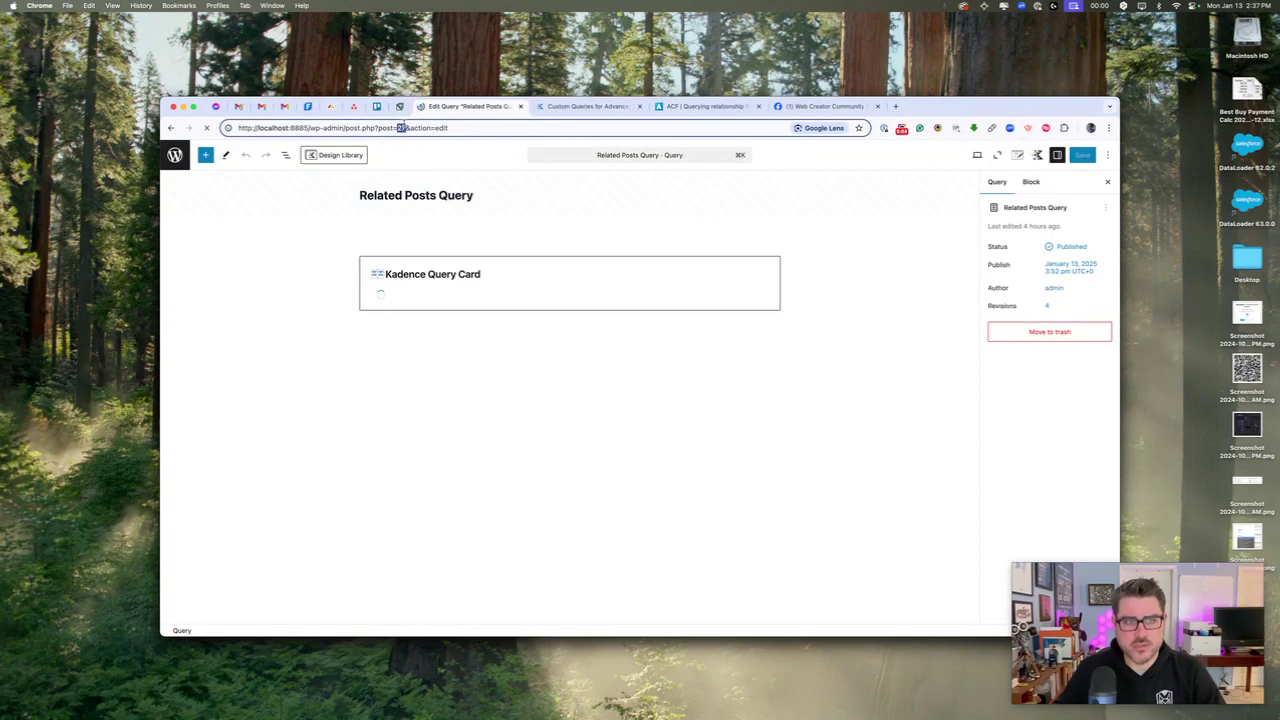
Step: Copy the Related Posts Query's post ID from the page address, and return to the Kadence custom queries documentation
right_click(402, 129)
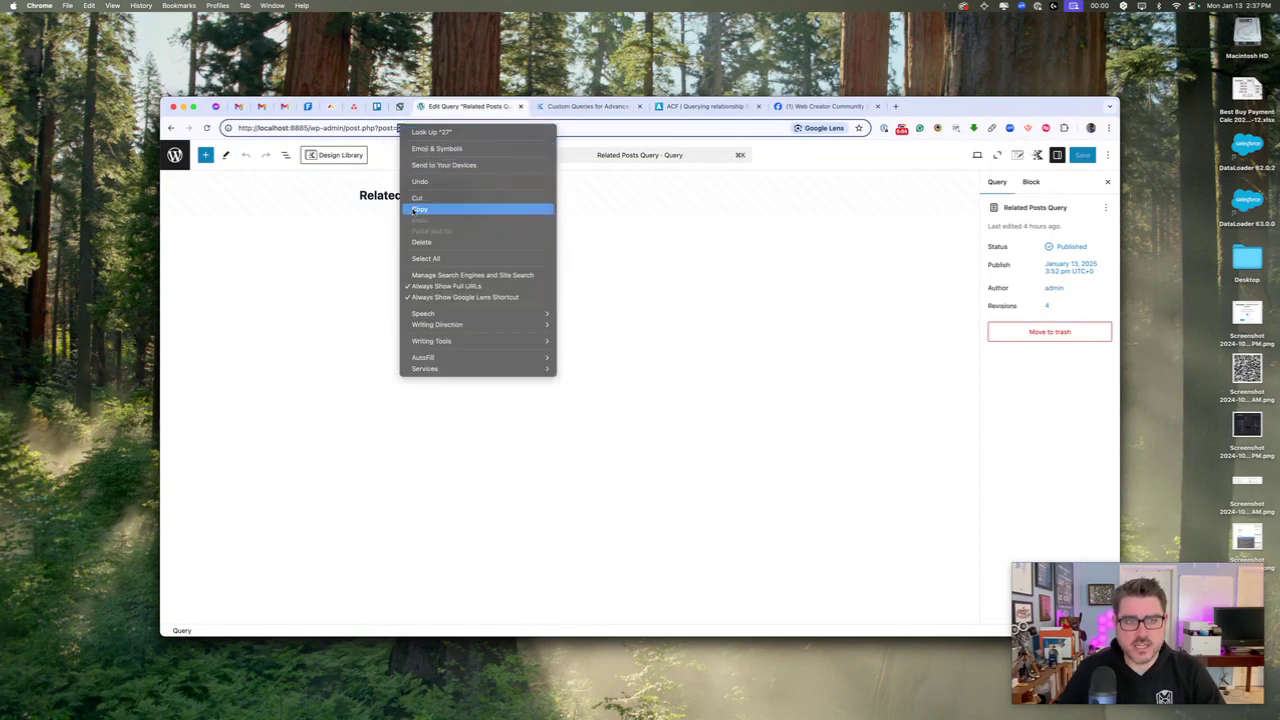
click(413, 210)
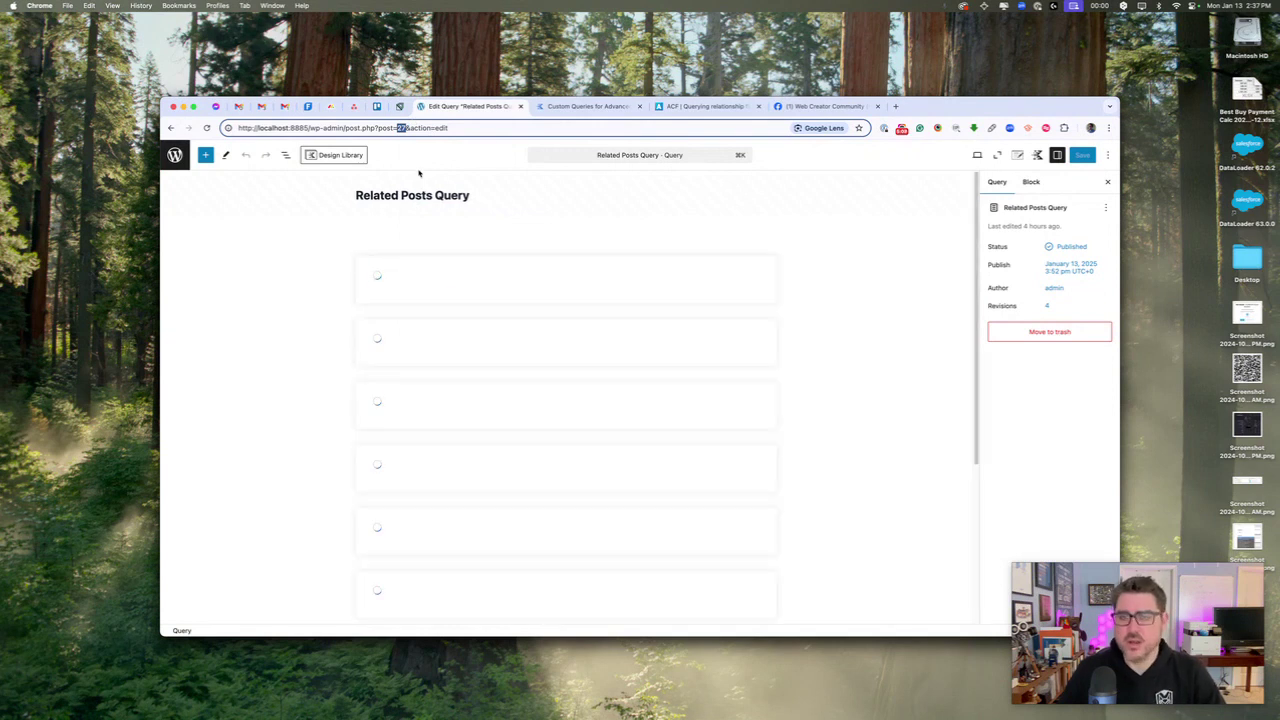
click(585, 106)
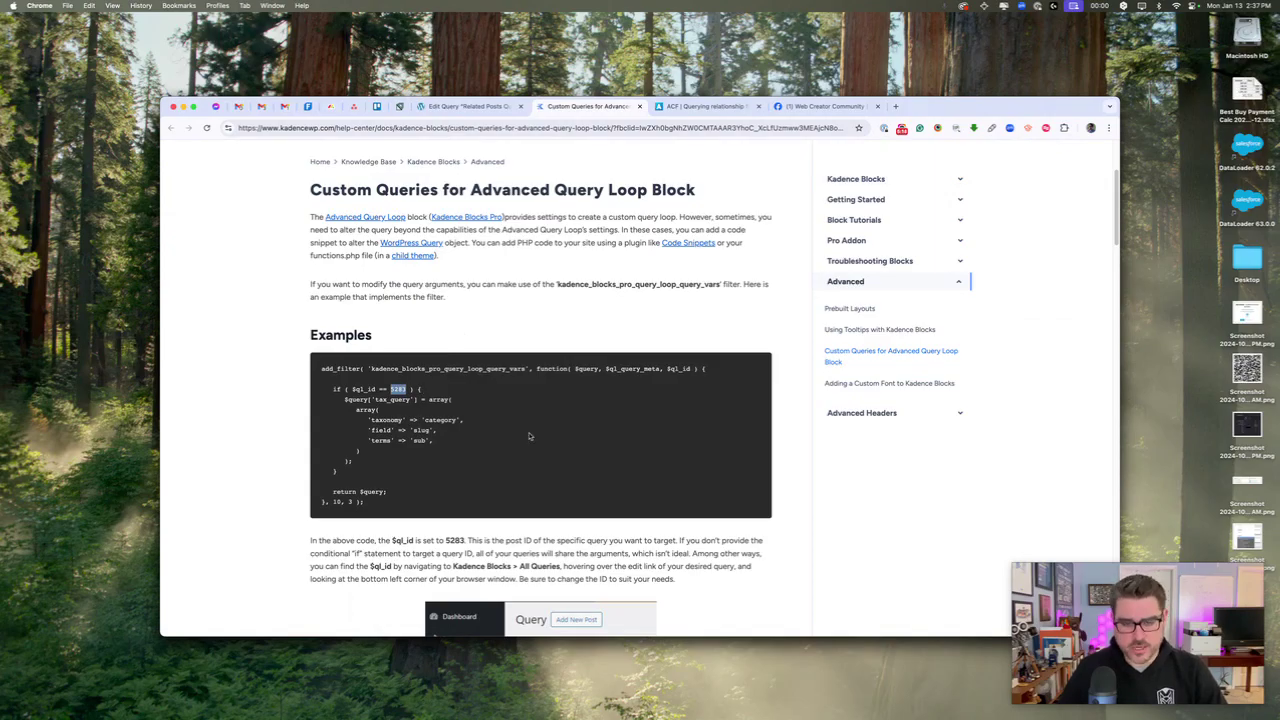
Step: Switch to Visual Studio Code and examine the $ql_id condition, global $post line and get_posts block of the related posts filter in functions.php
mouse_move(540, 712)
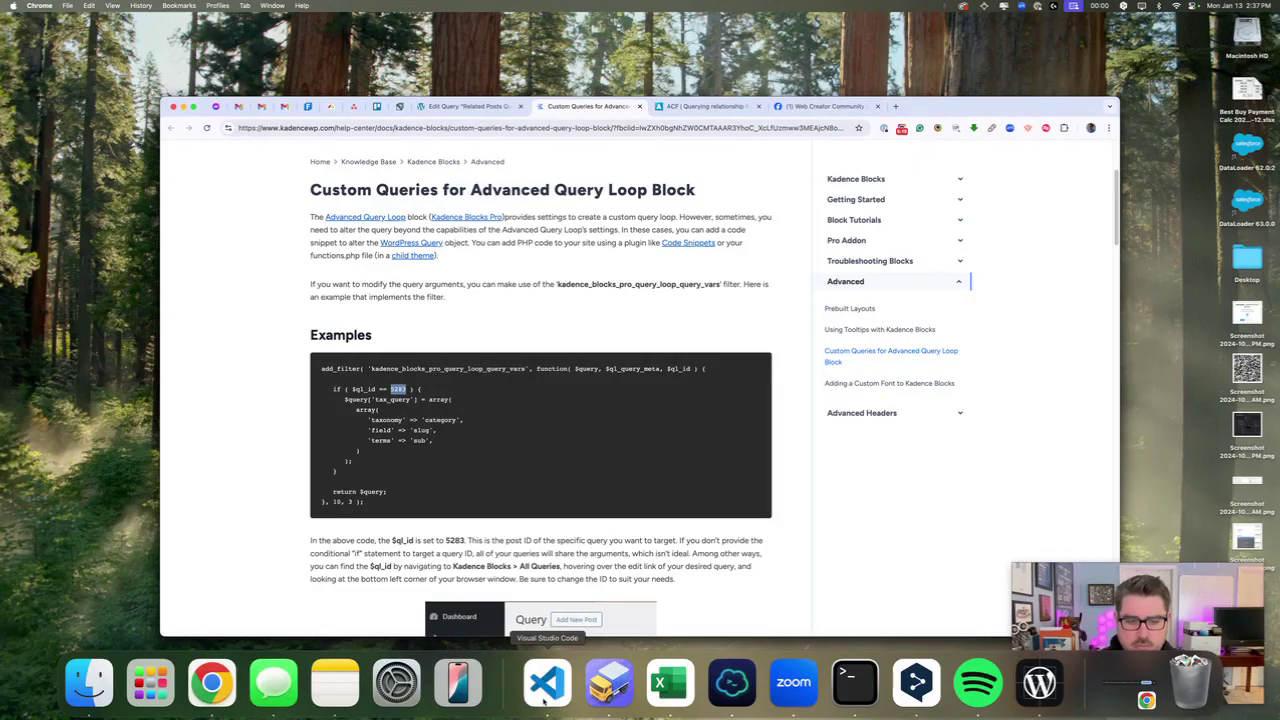
click(543, 702)
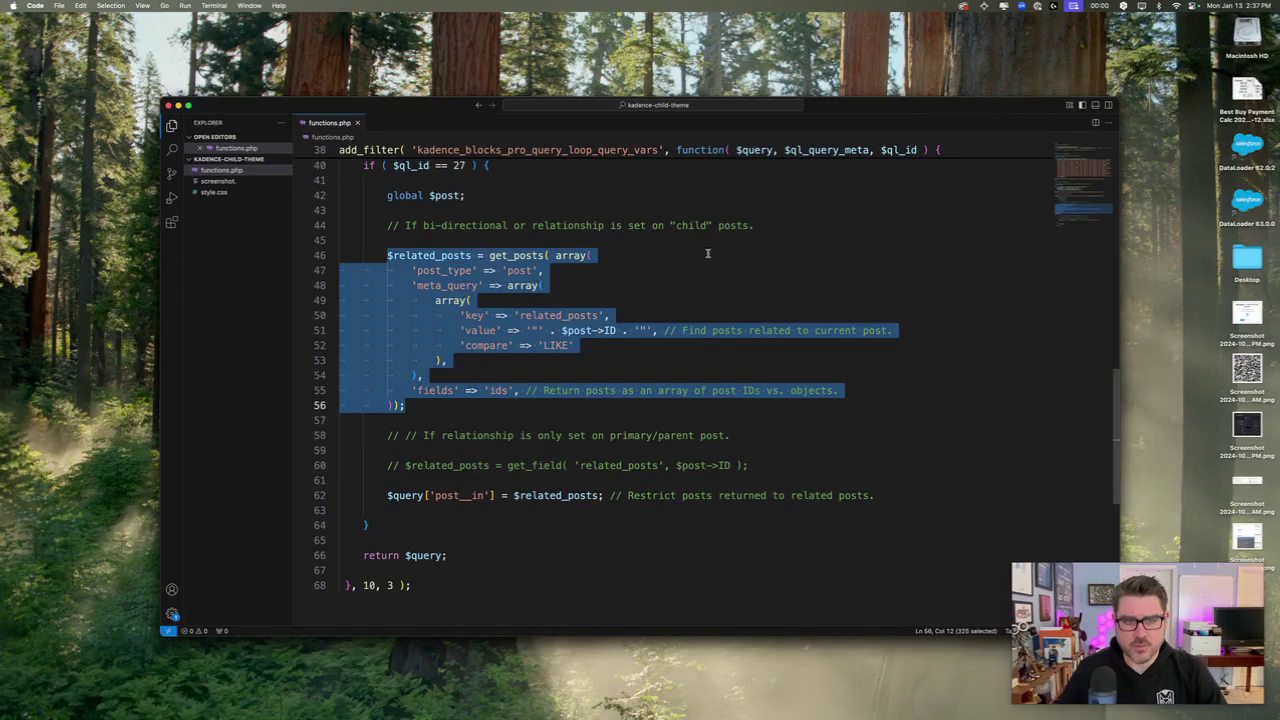
scroll(707, 253, up, 3)
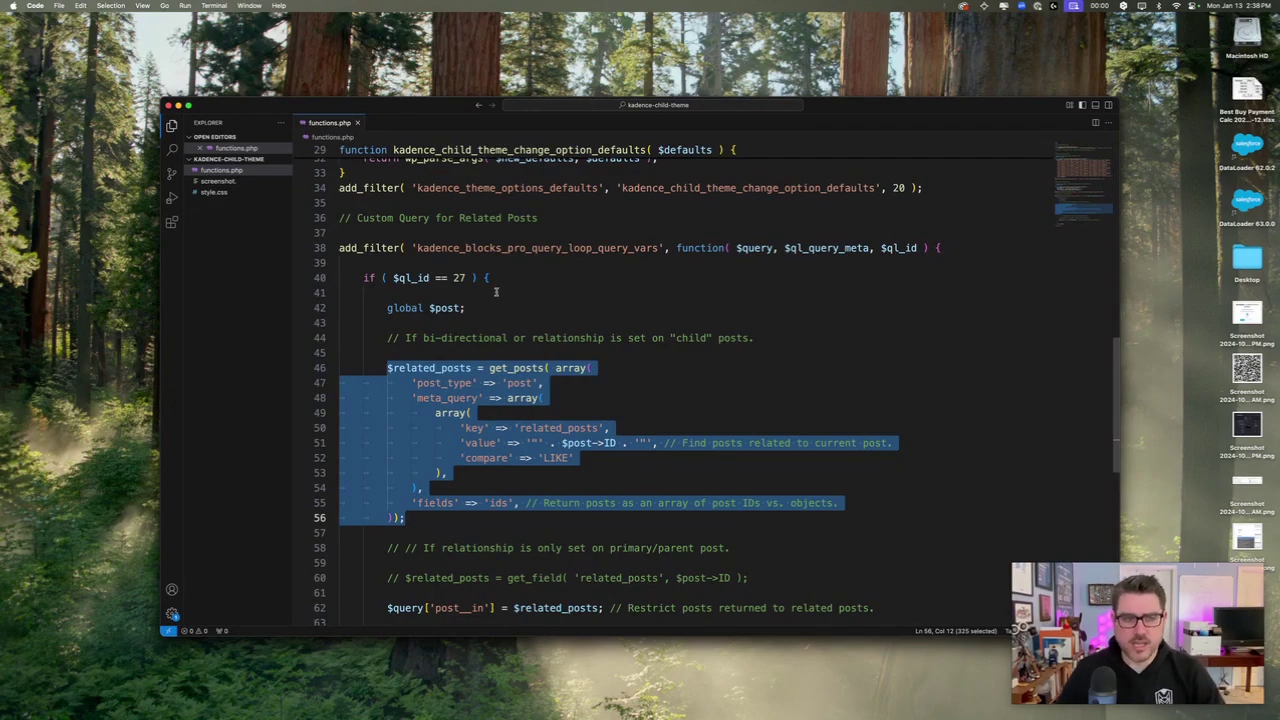
drag(388, 279, 462, 280)
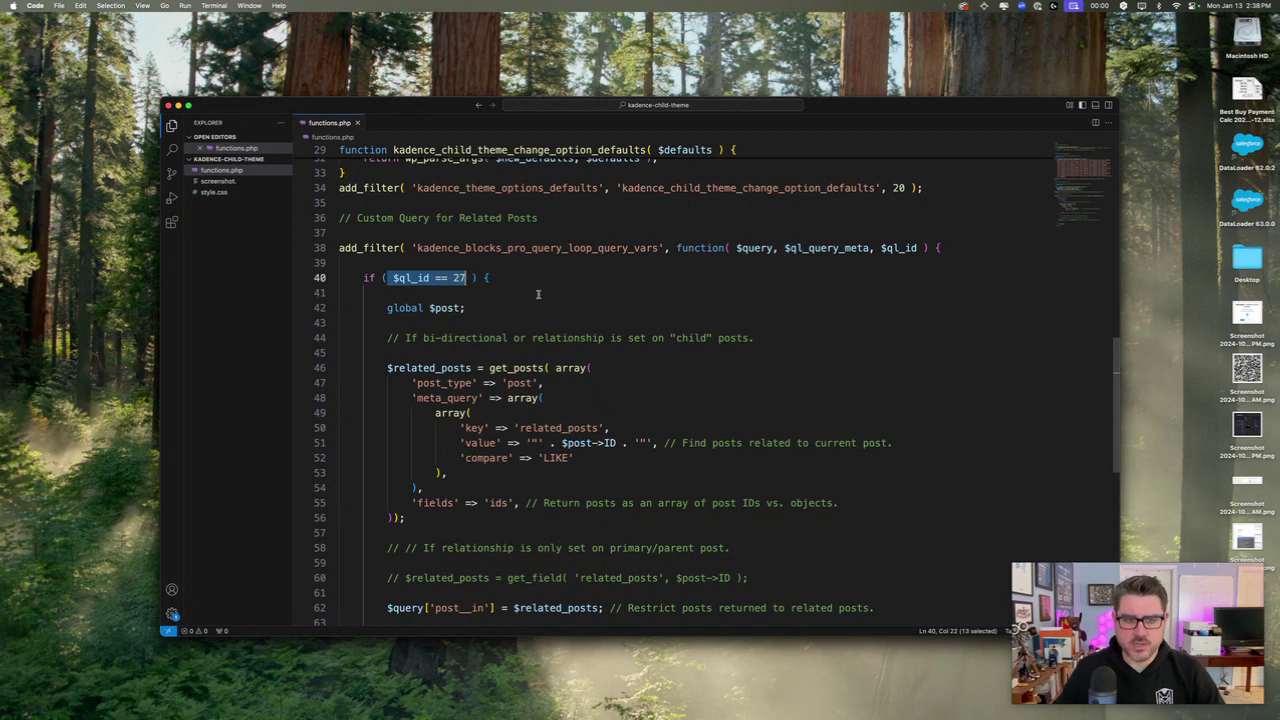
click(505, 275)
click(523, 312)
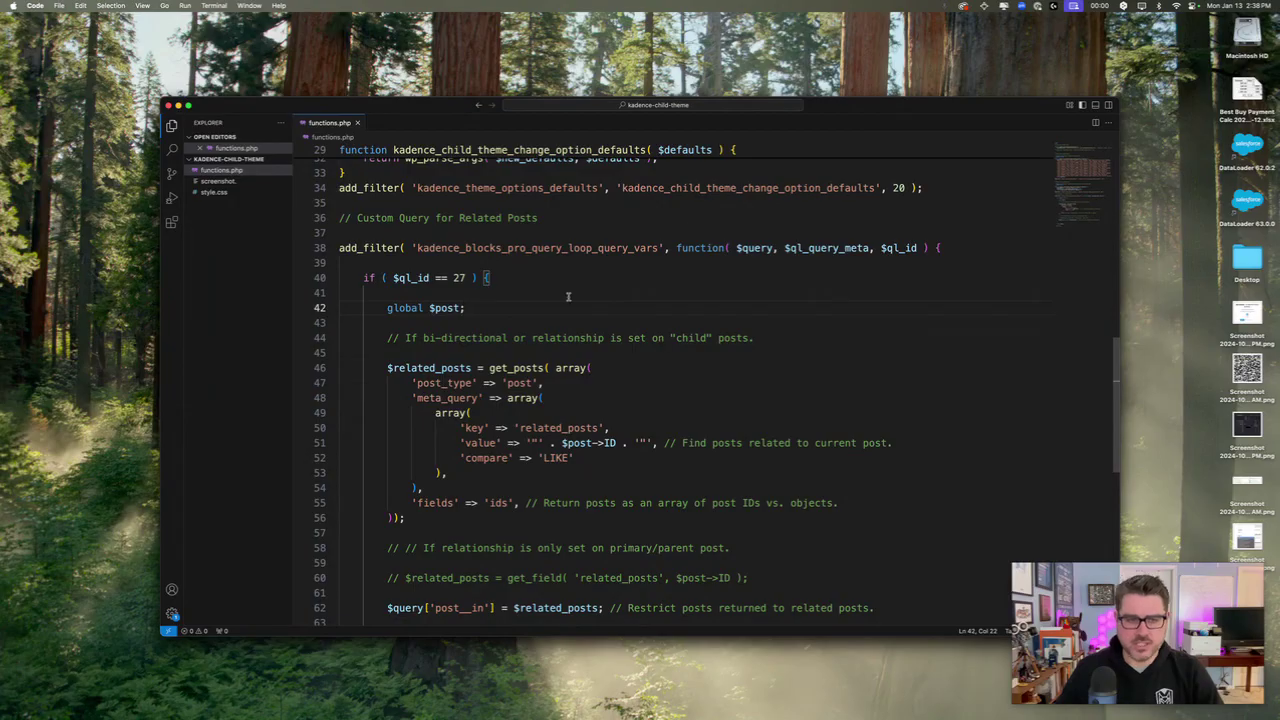
scroll(619, 343, down, 2)
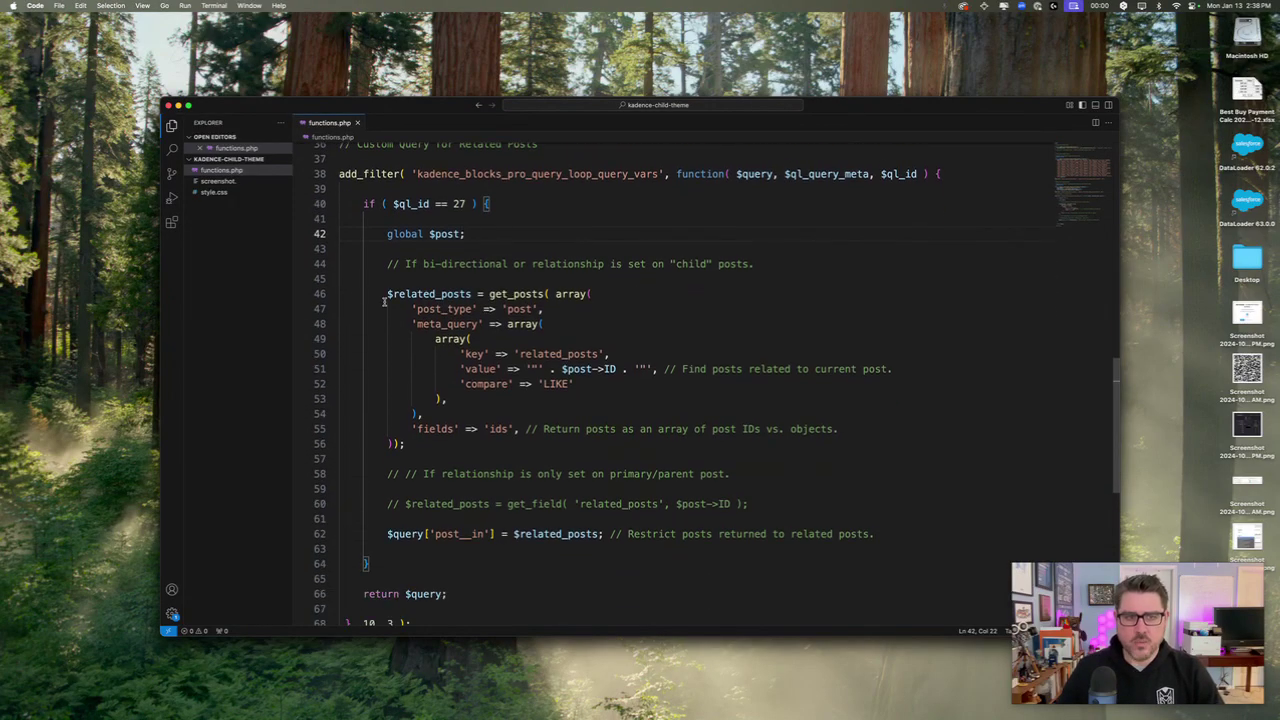
drag(387, 293, 422, 443)
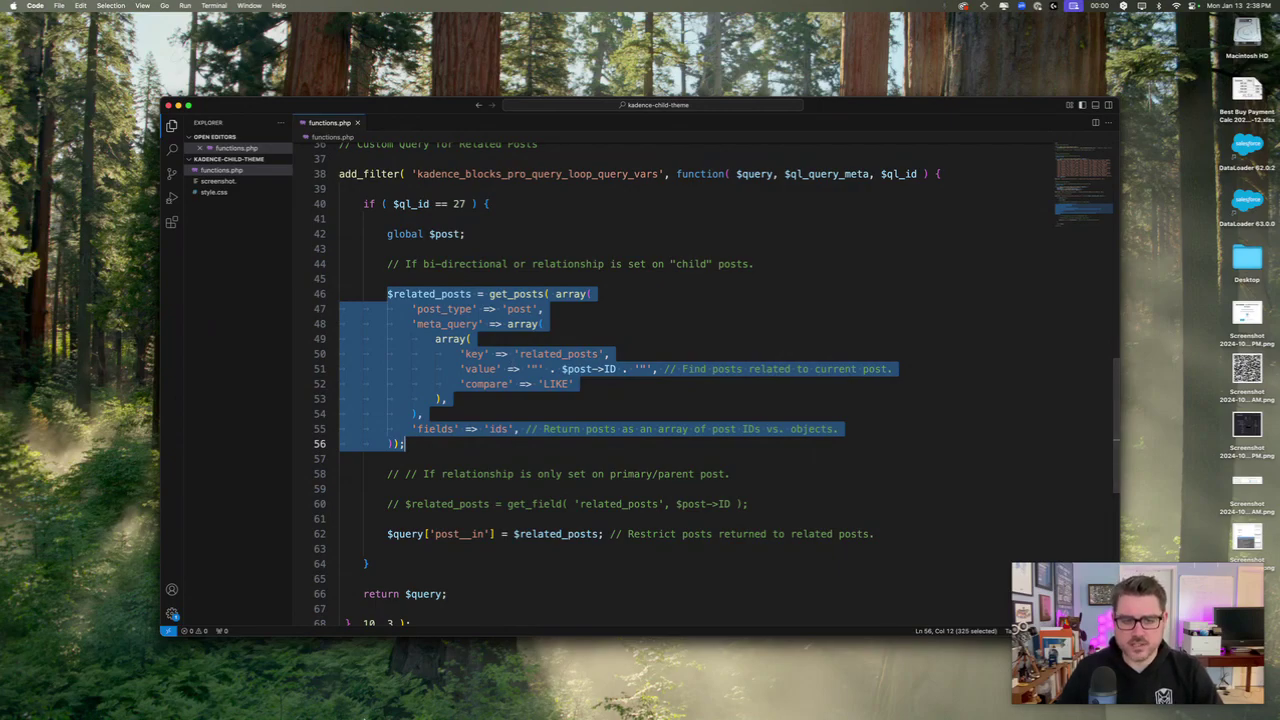
Step: Switch to Chrome, find the single-location.php section in ACF's Querying relationship fields article, and highlight its heading
click(205, 690)
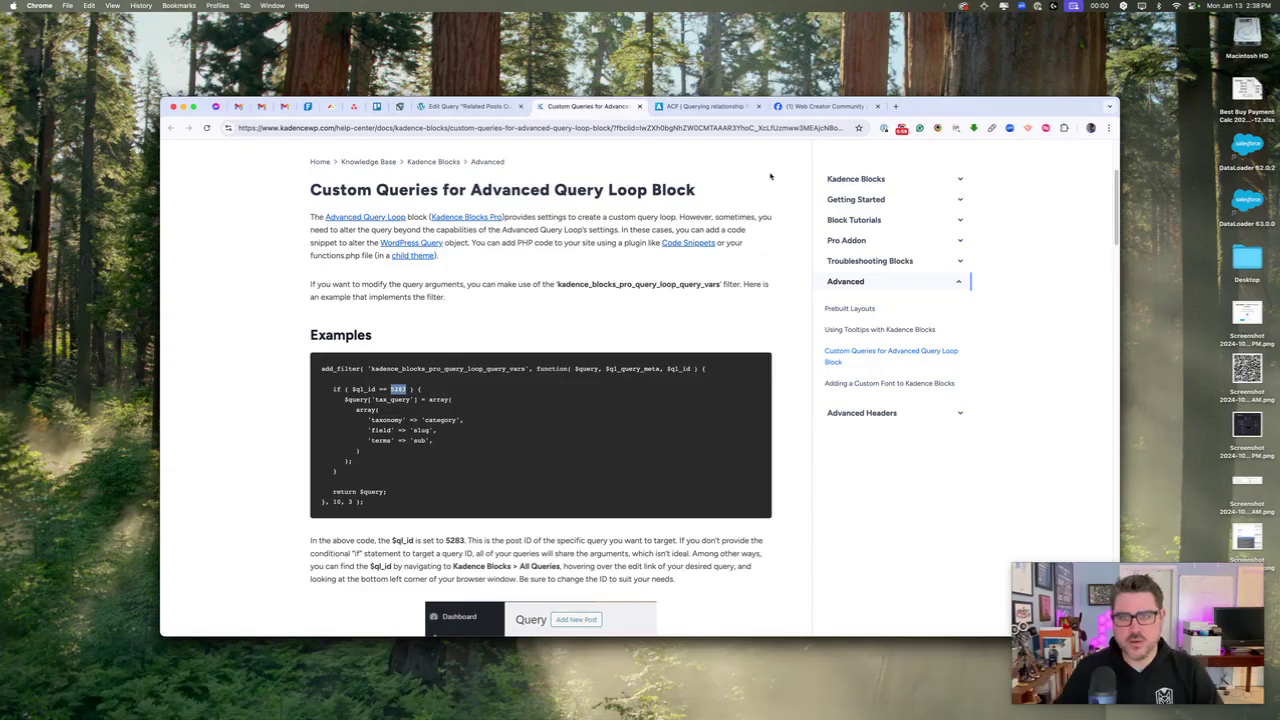
click(681, 108)
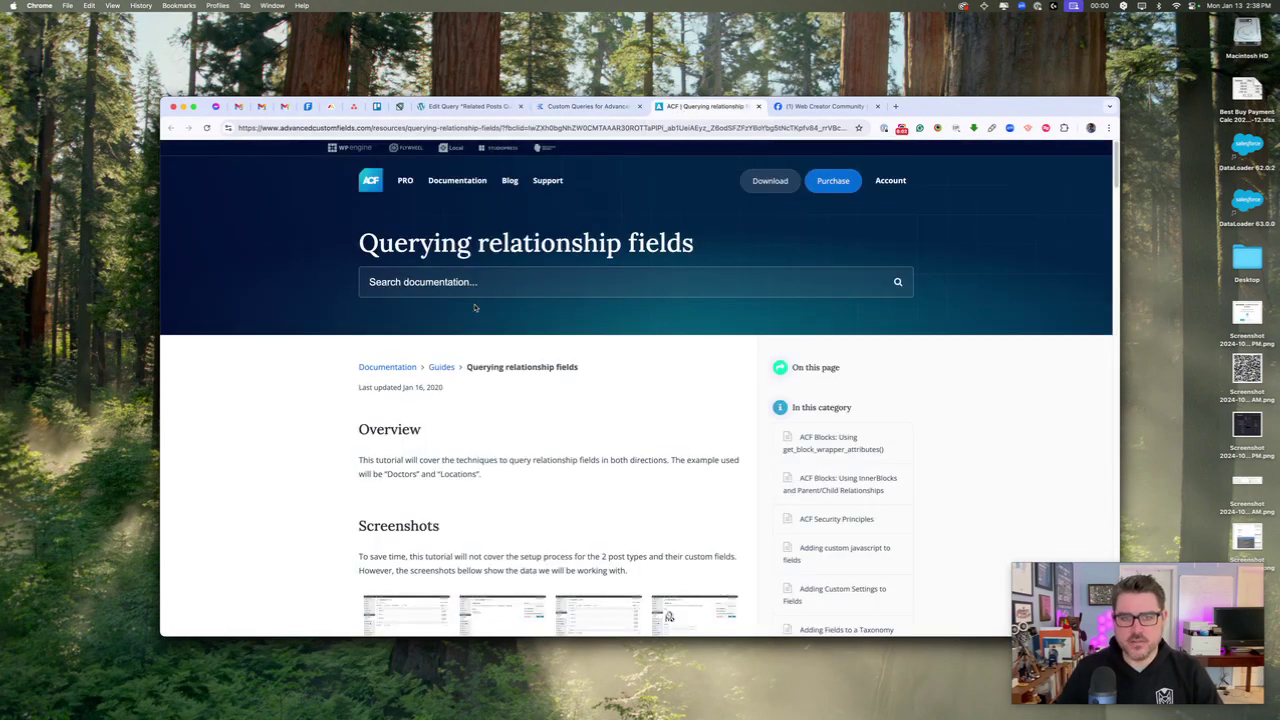
scroll(463, 444, down, 20)
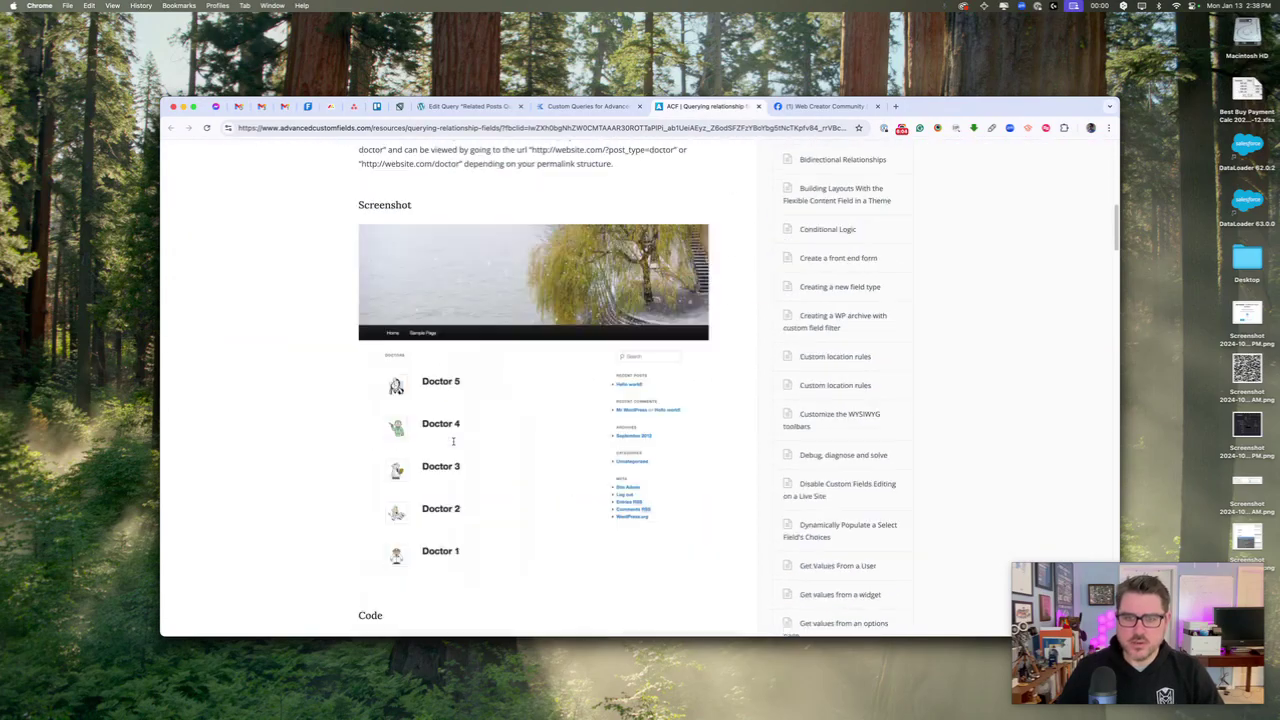
scroll(453, 444, up, 15)
scroll(453, 444, down, 8)
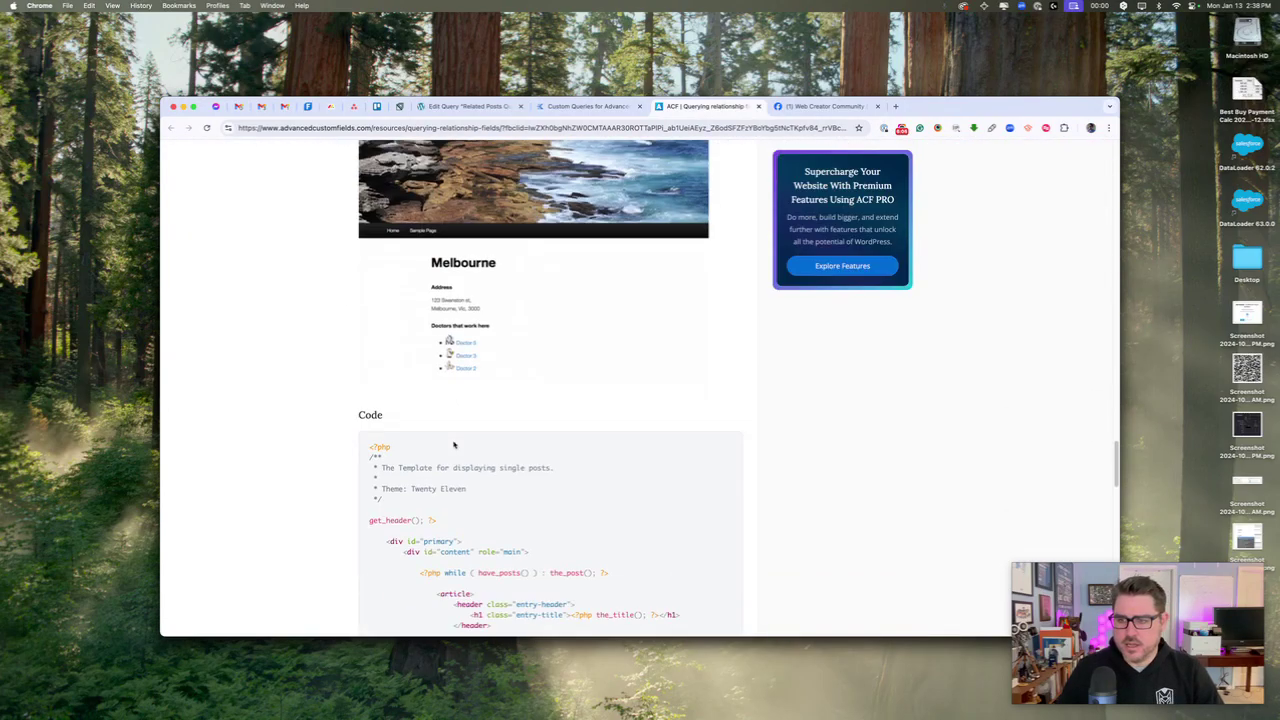
scroll(453, 441, up, 10)
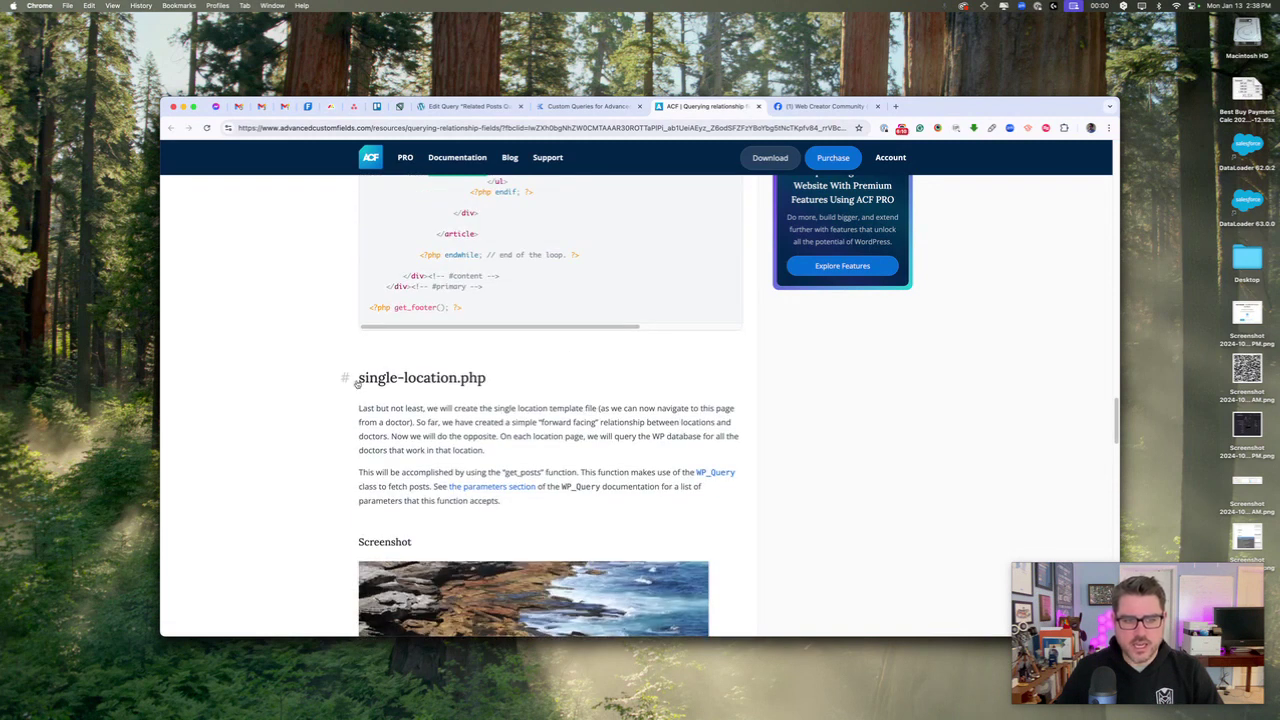
drag(357, 378, 510, 387)
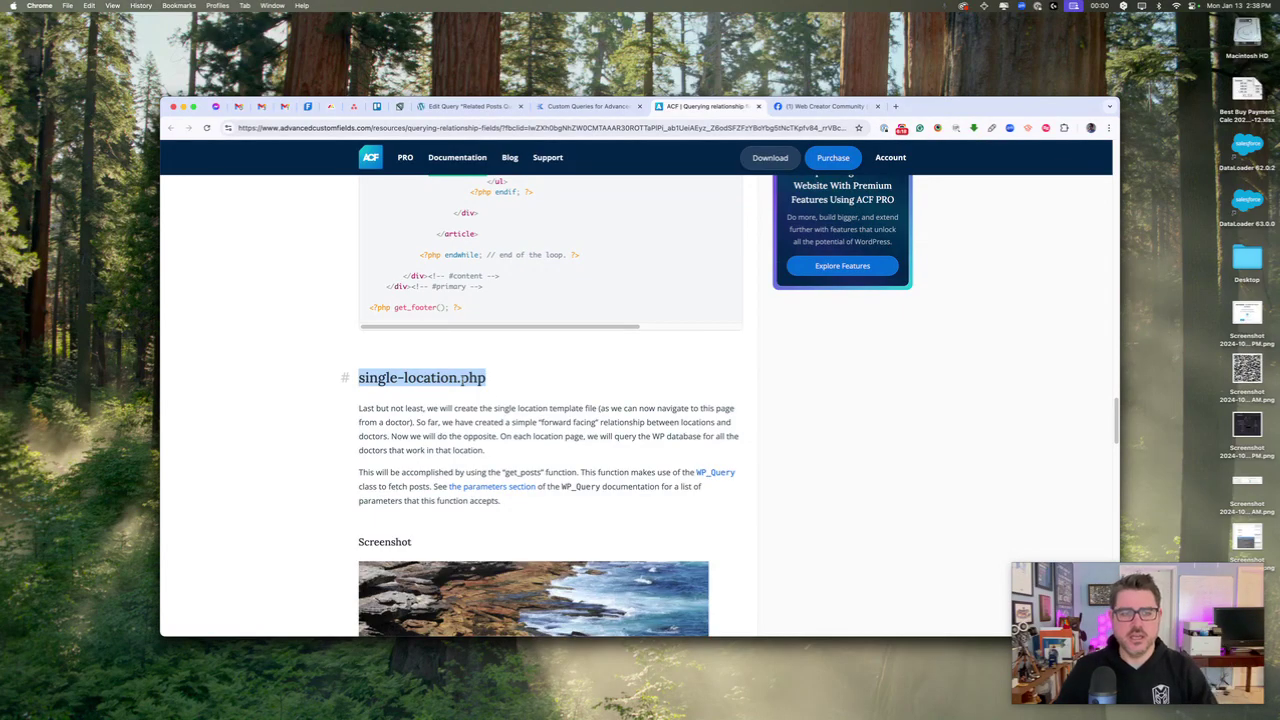
Step: Find the $doctors get_posts query in the single-location.php code sample and highlight the whole statement
scroll(640, 448, down, 10)
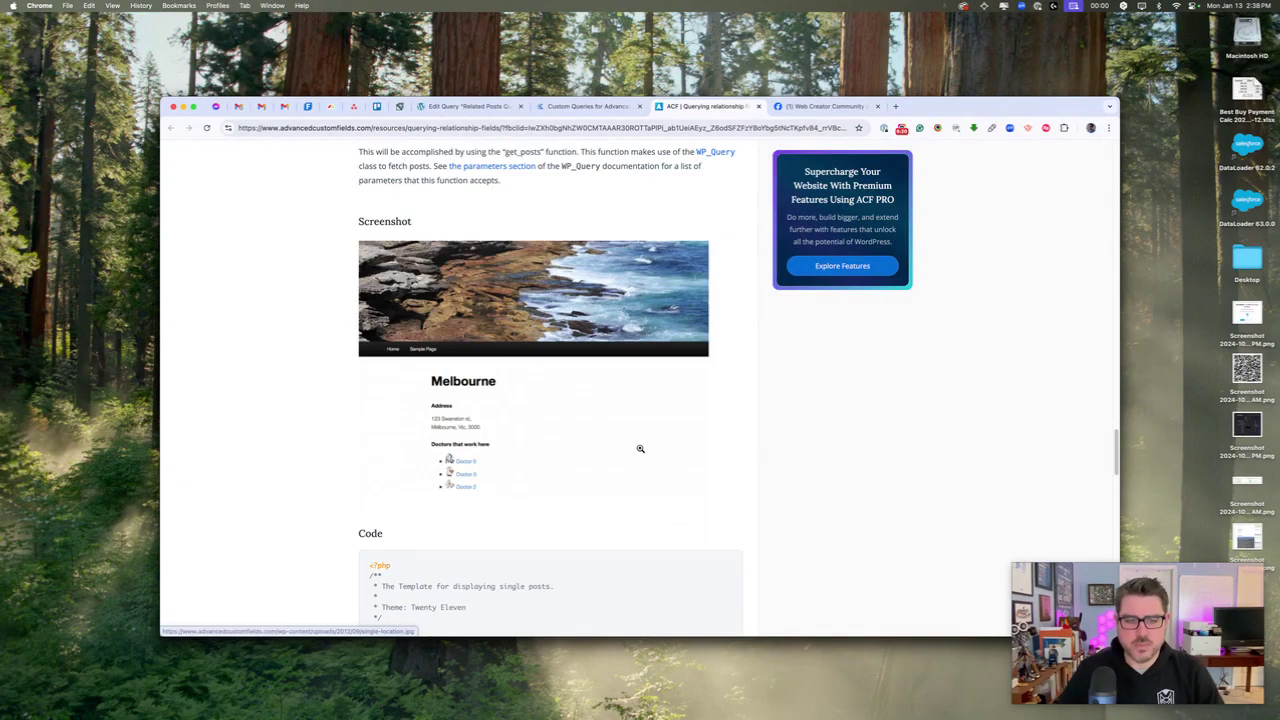
scroll(640, 448, down, 2)
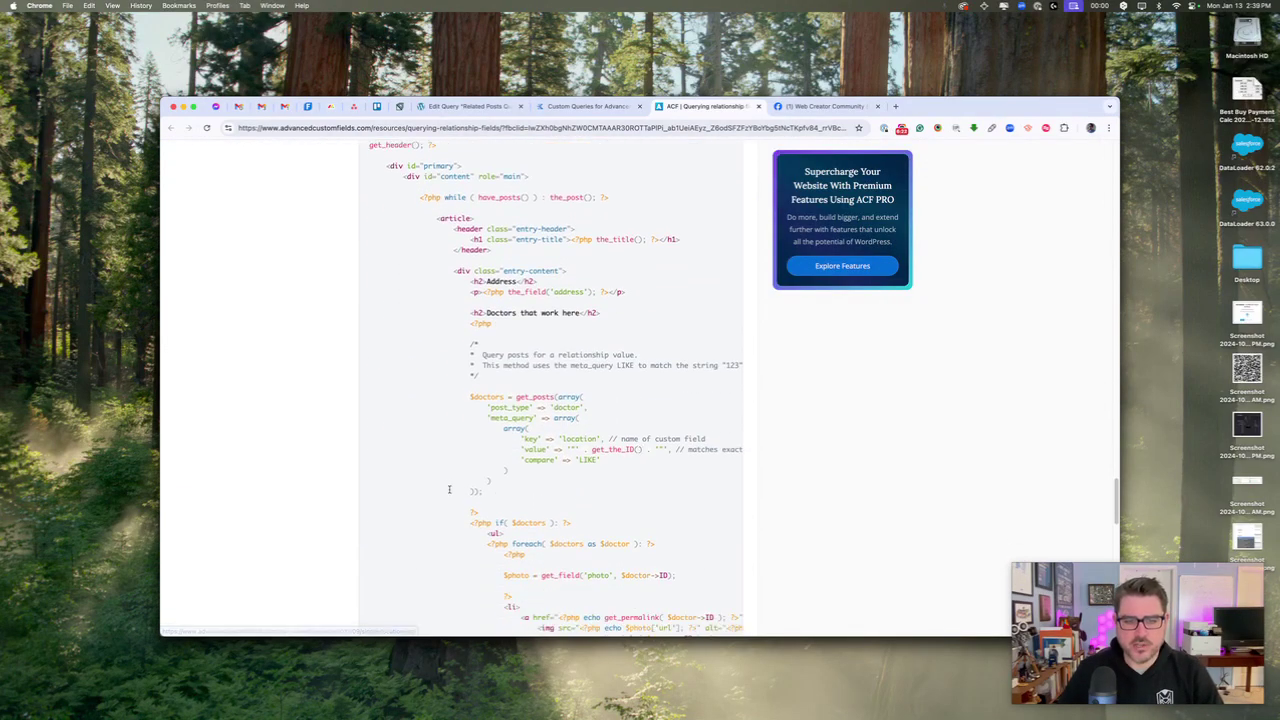
drag(484, 492, 348, 396)
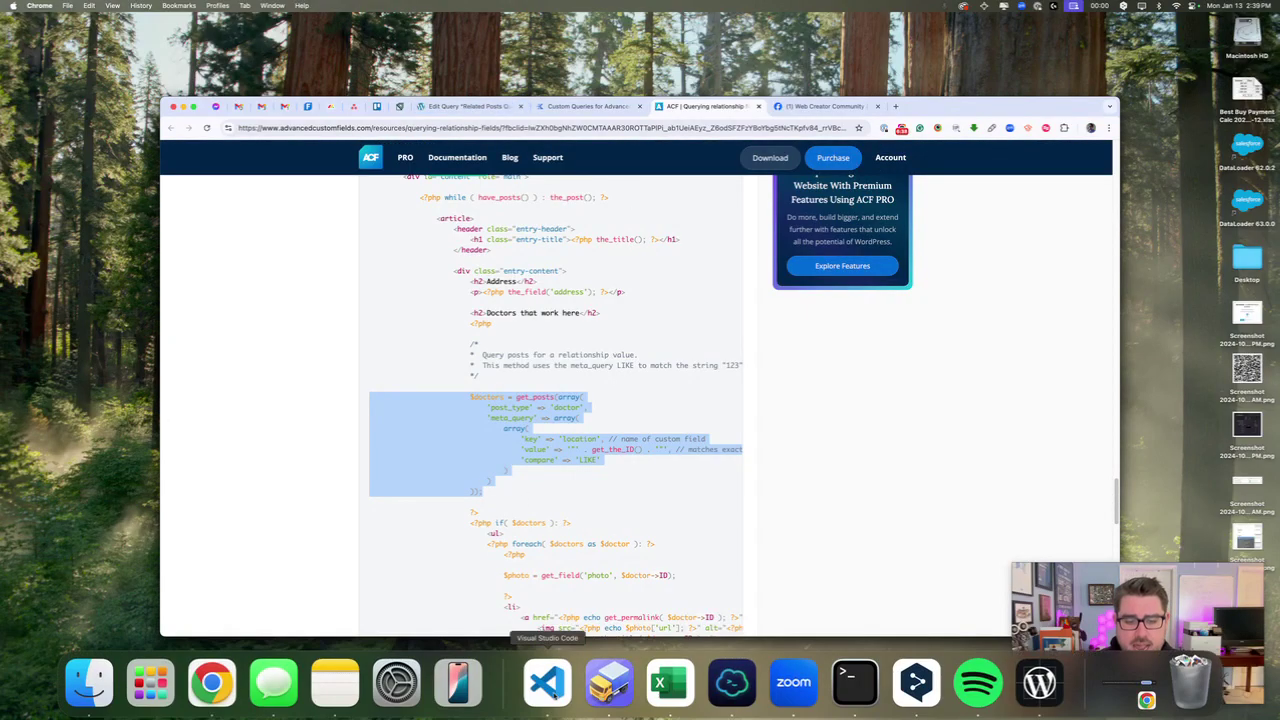
Step: Switch to Visual Studio Code and inspect the post type and the quoted $post->ID value in the related posts meta query
click(546, 686)
click(530, 368)
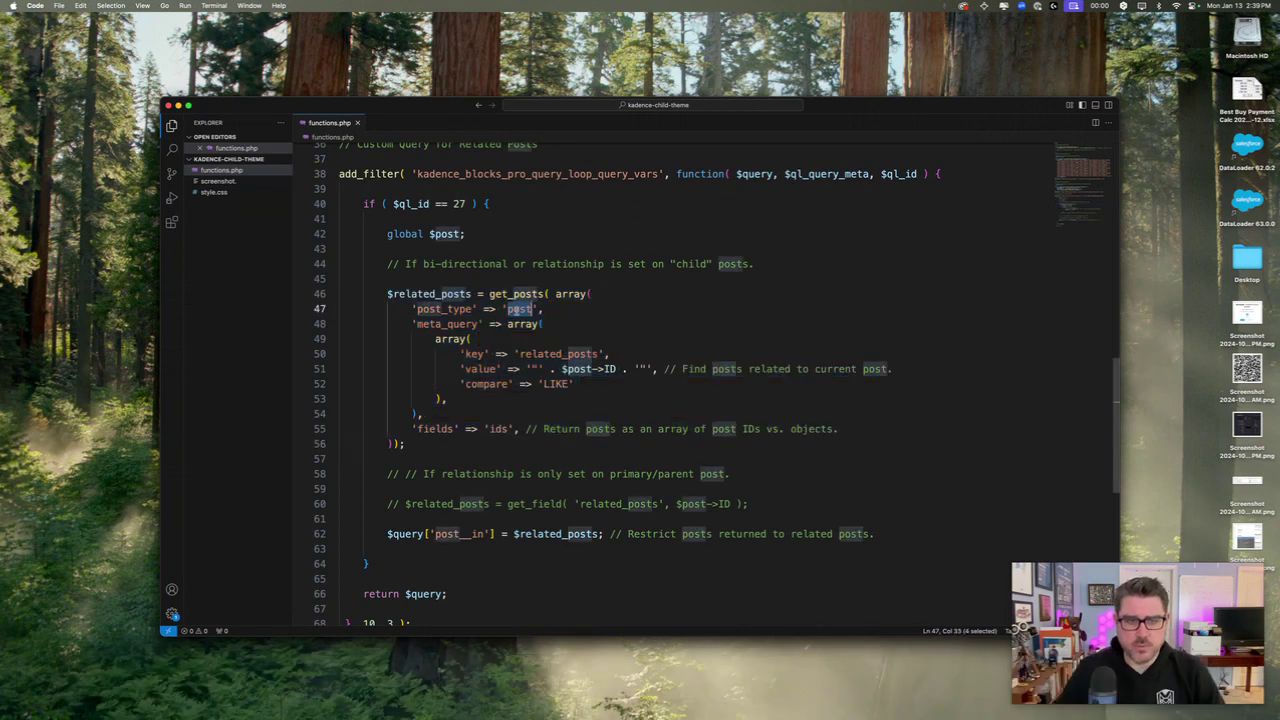
drag(520, 353, 617, 369)
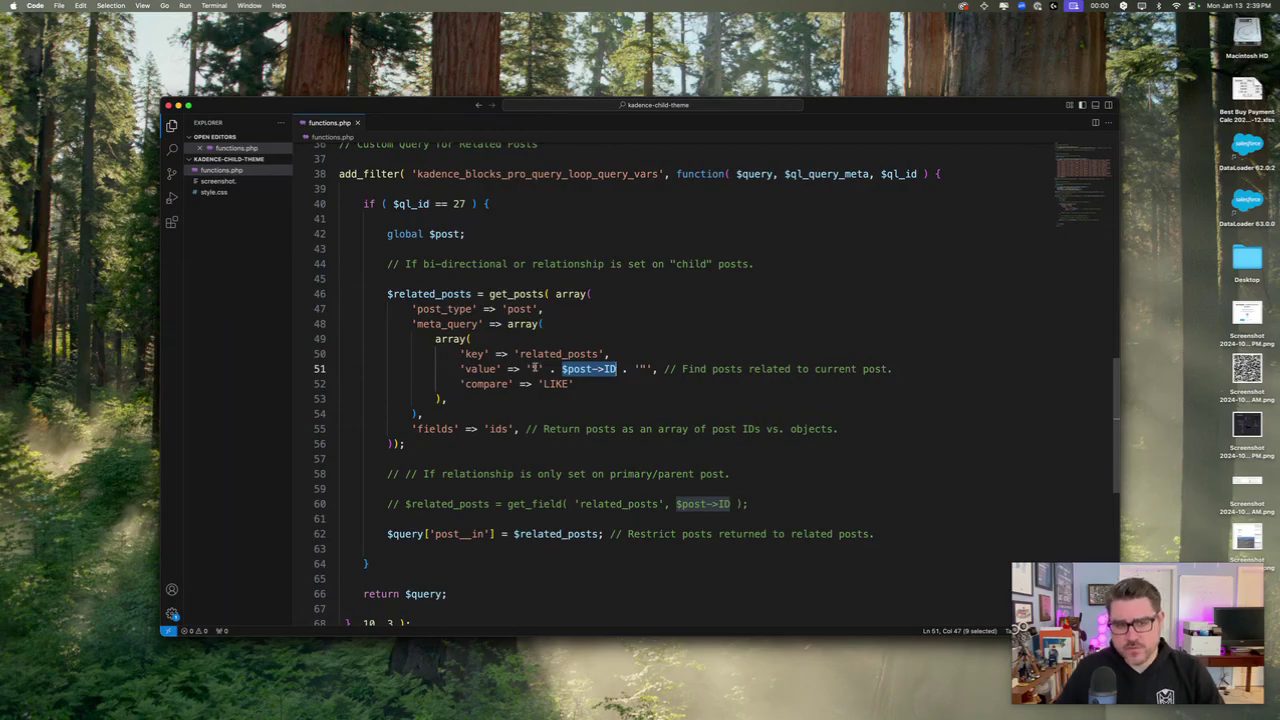
click(524, 369)
drag(524, 369, 653, 370)
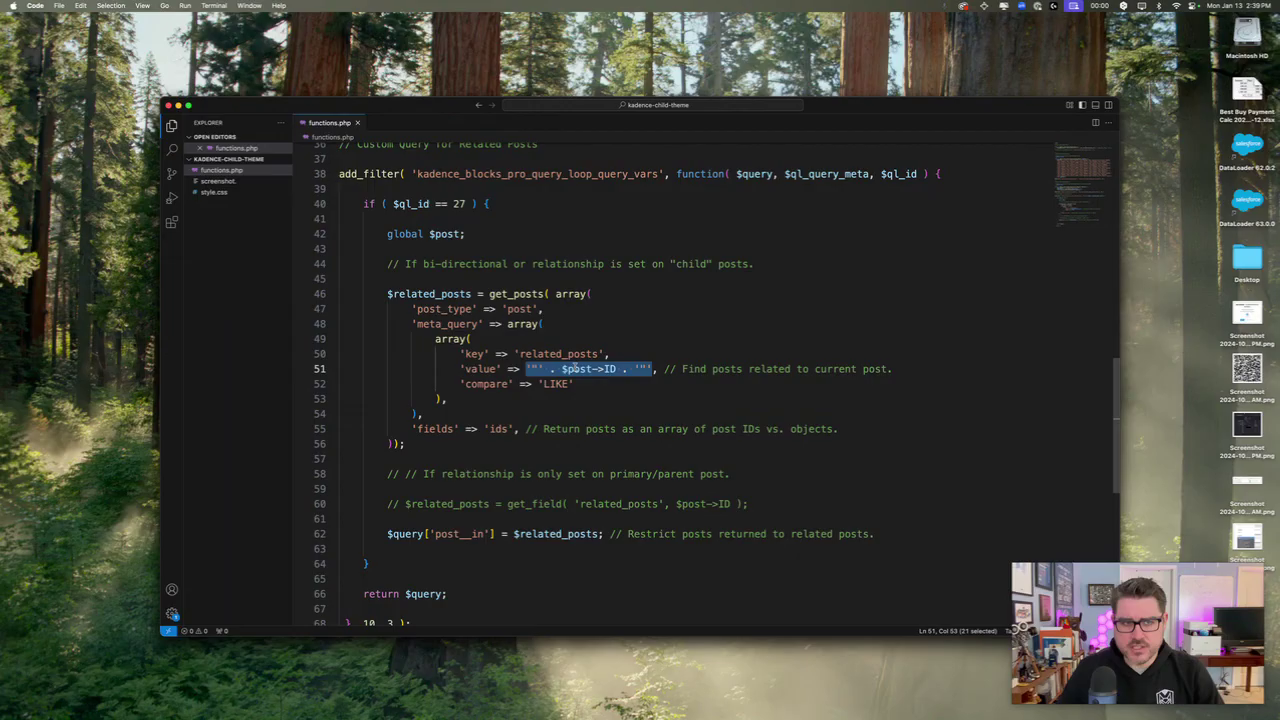
Step: Switch to Chrome, read ACF's Understanding the query section, and highlight the serialized array example
mouse_move(300, 712)
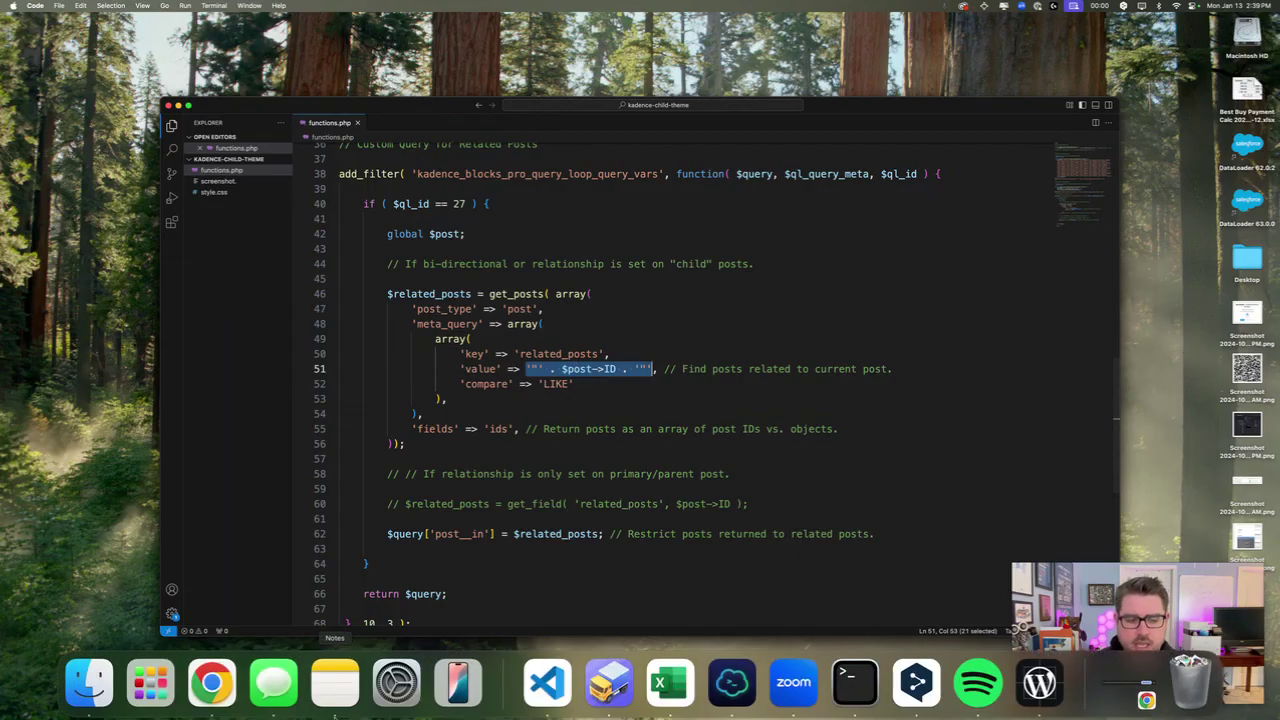
click(224, 700)
scroll(609, 403, up, 10)
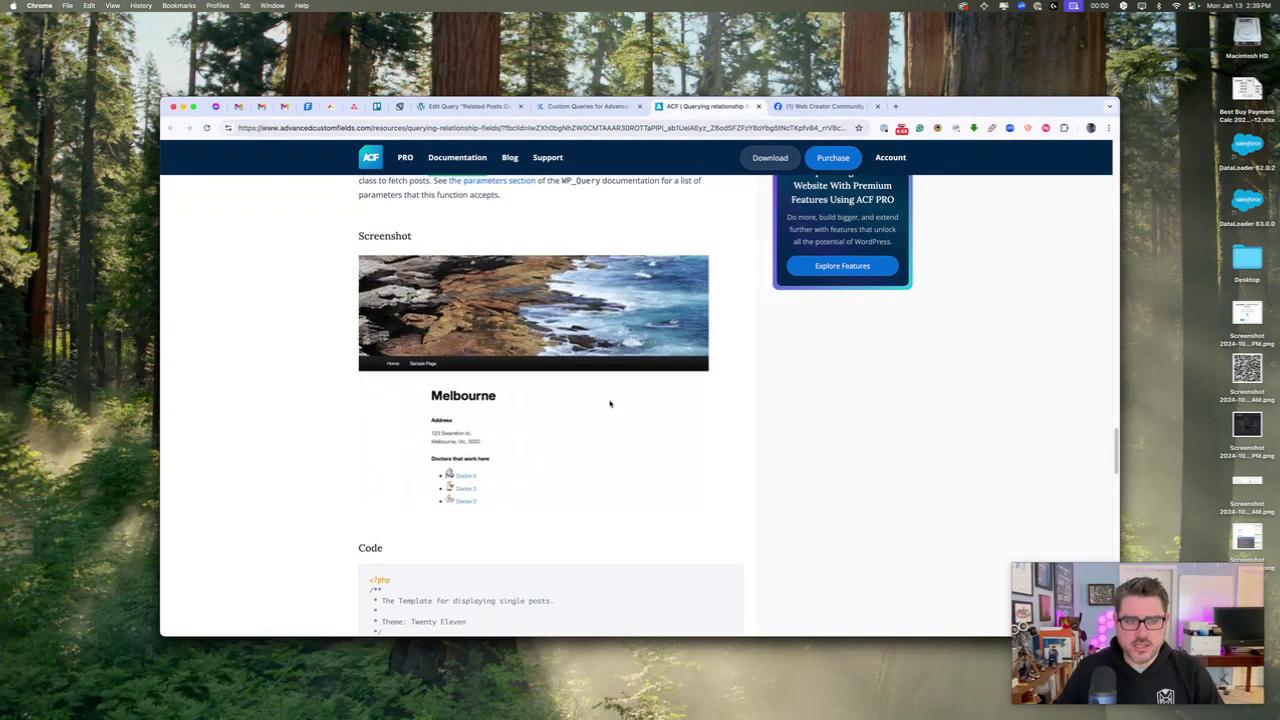
scroll(609, 403, up, 3)
scroll(609, 399, down, 15)
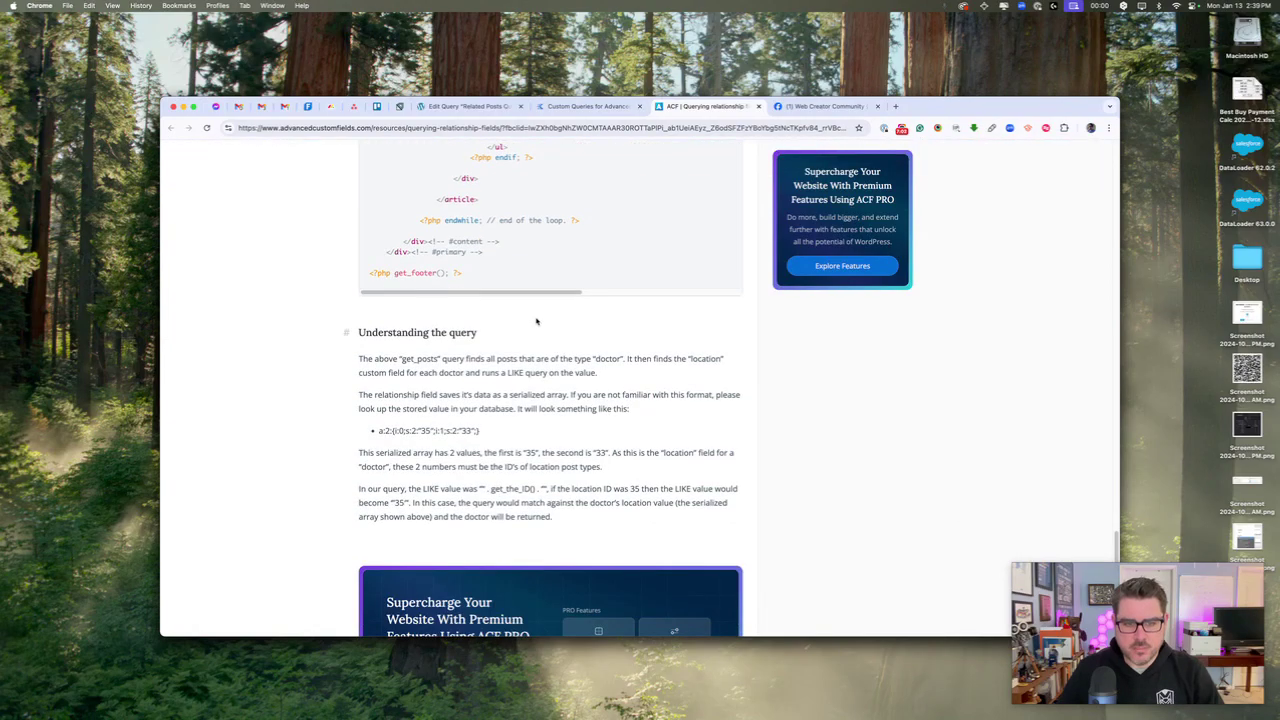
scroll(562, 449, down, 1)
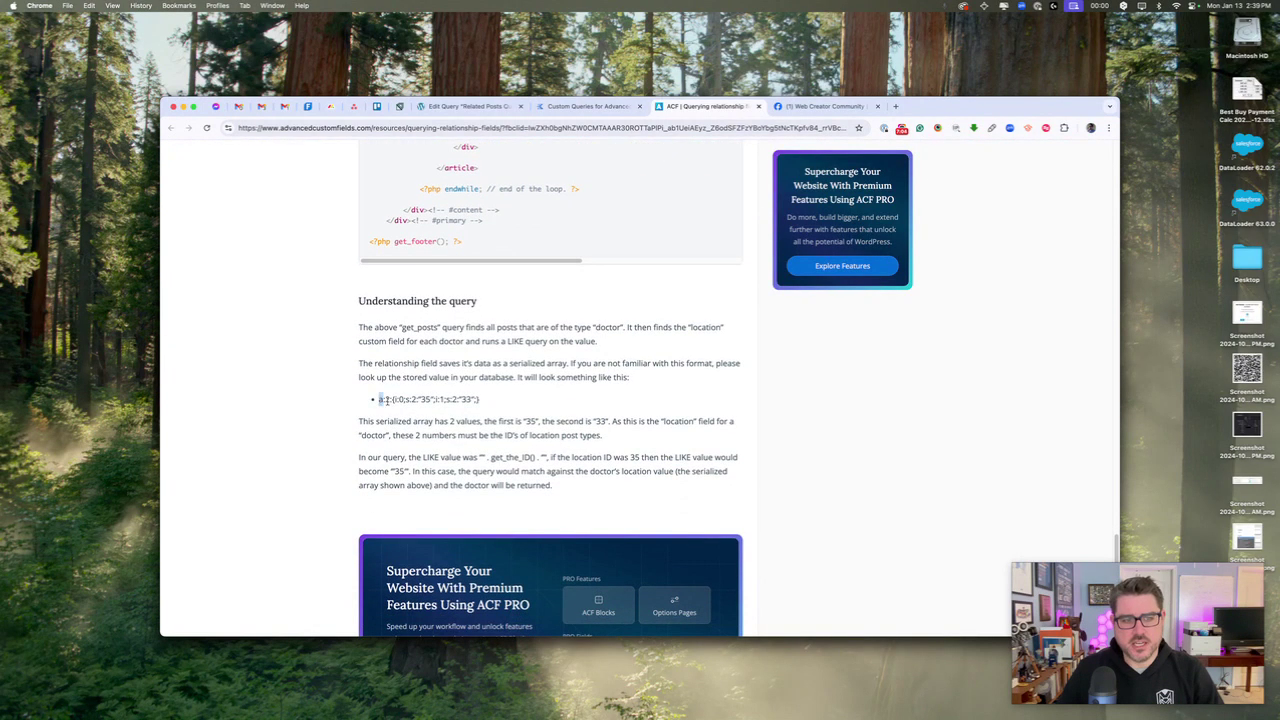
drag(386, 400, 506, 410)
drag(422, 457, 563, 459)
click(640, 420)
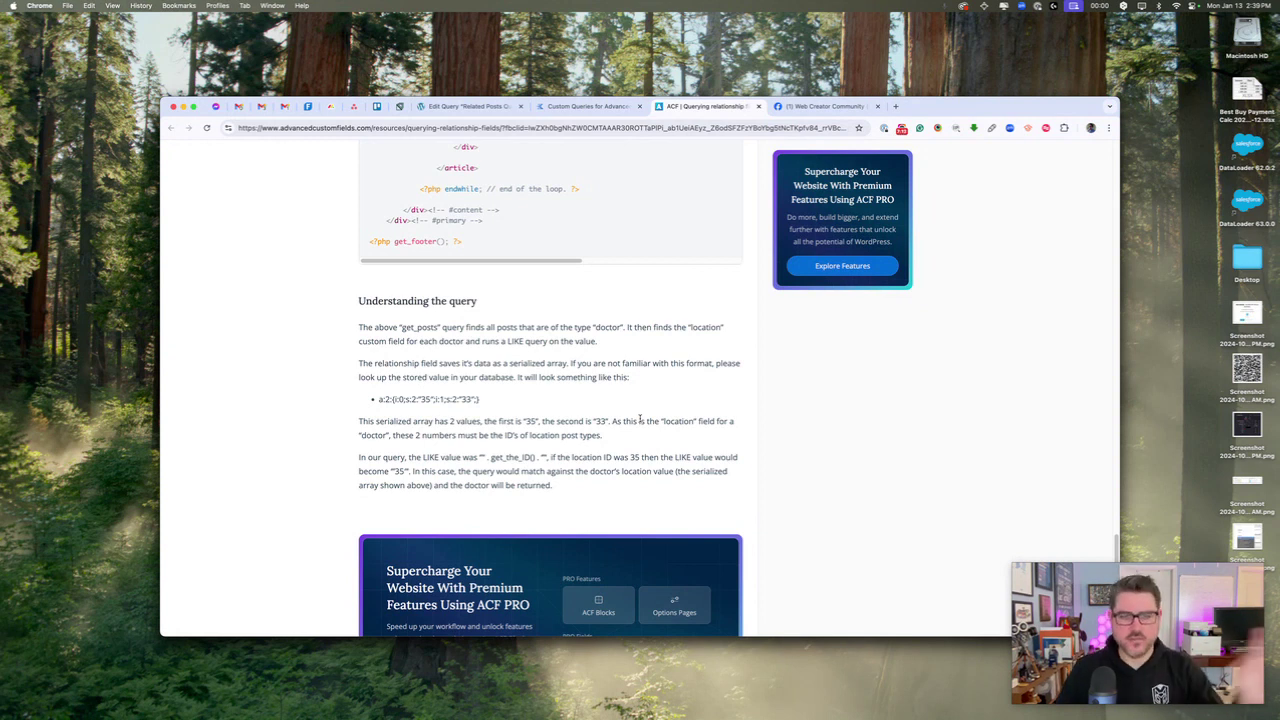
scroll(600, 408, up, 1)
drag(483, 412, 378, 413)
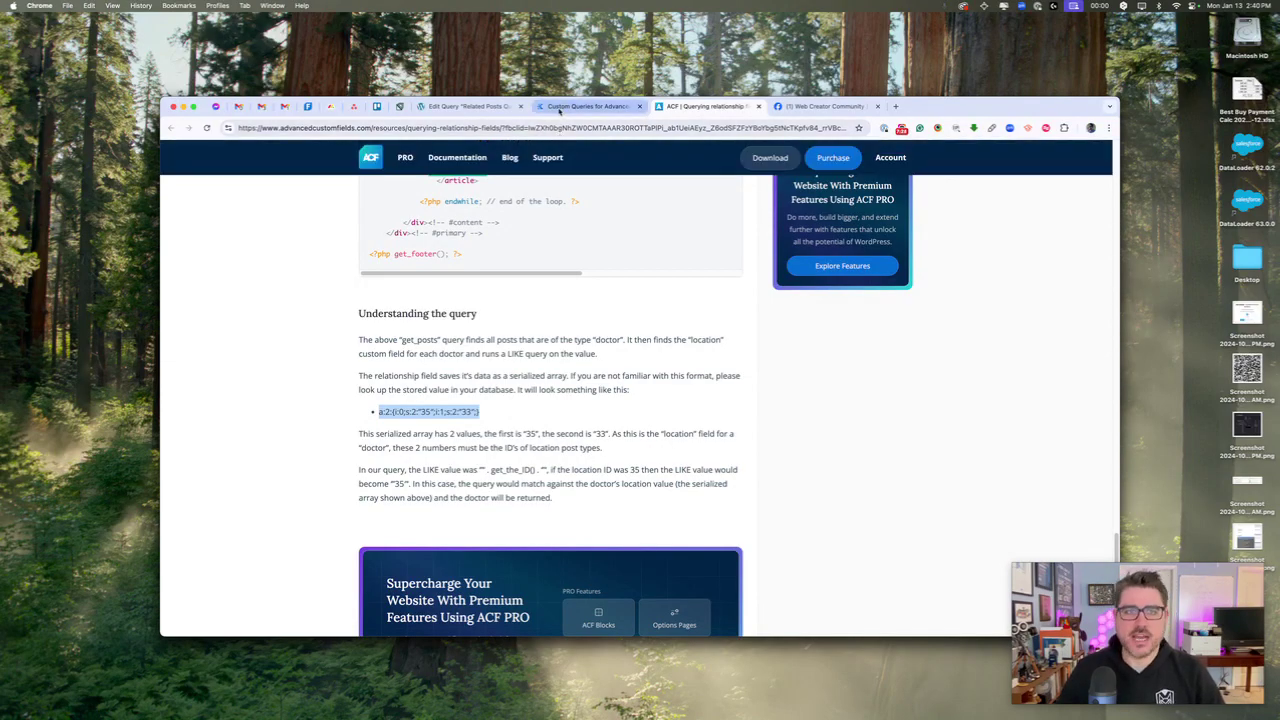
Step: Switch to Visual Studio Code and examine the 'fields' => 'ids' argument of the get_posts call
mouse_move(396, 690)
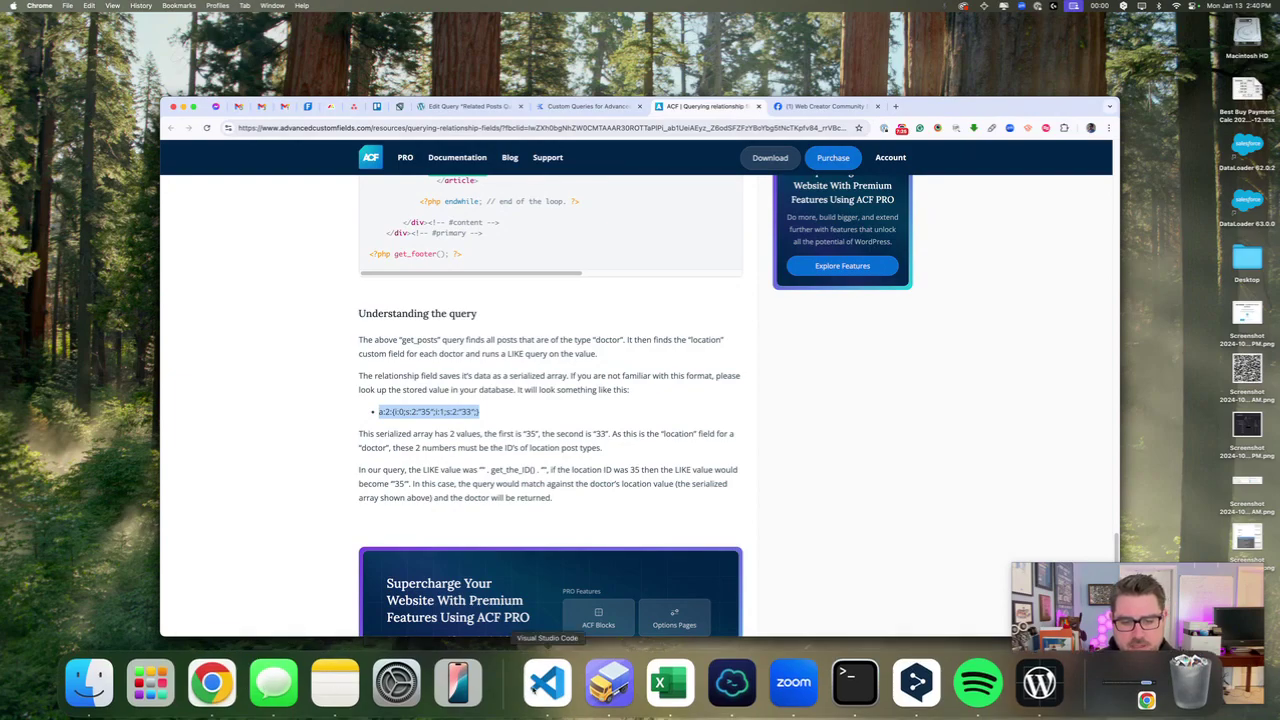
click(547, 683)
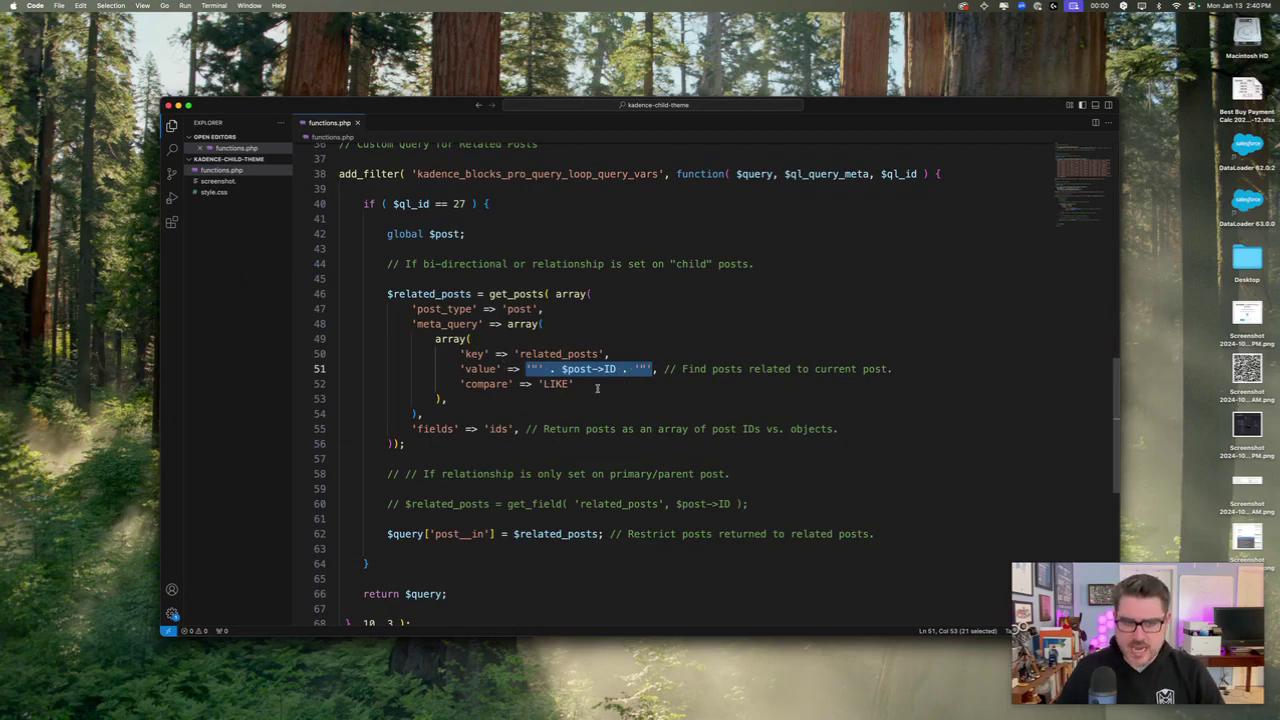
click(414, 429)
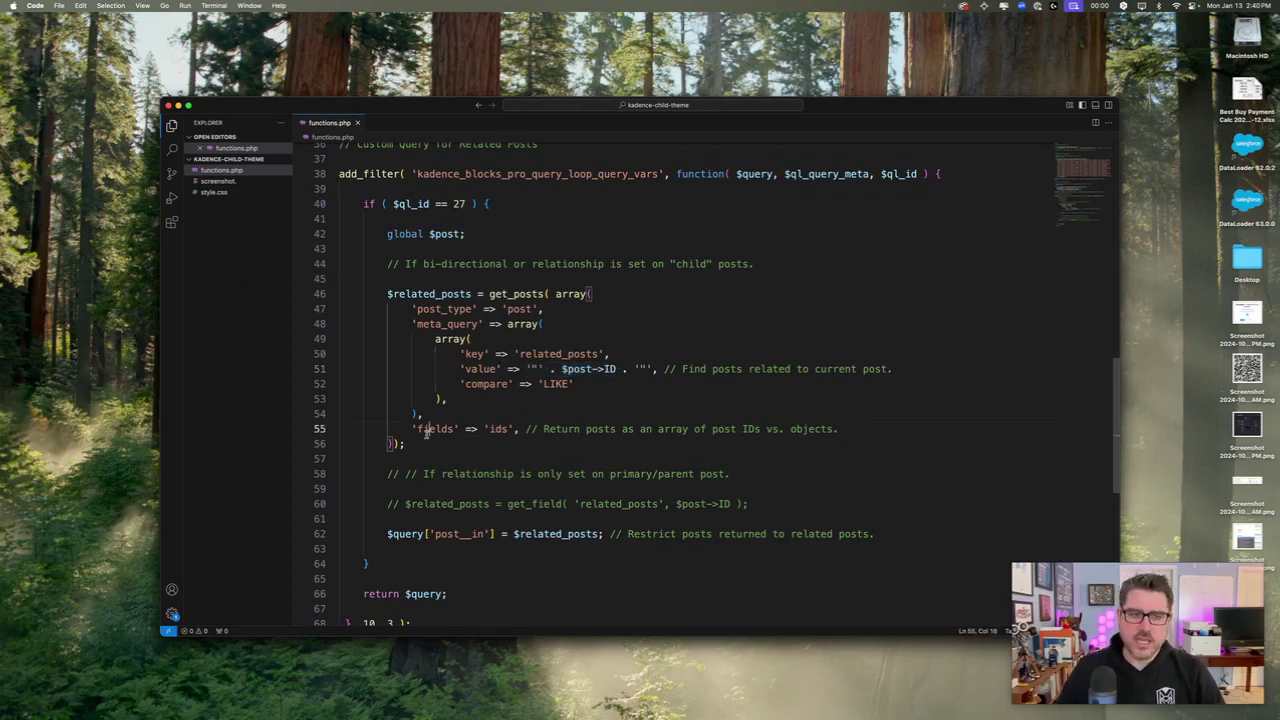
drag(410, 429, 516, 430)
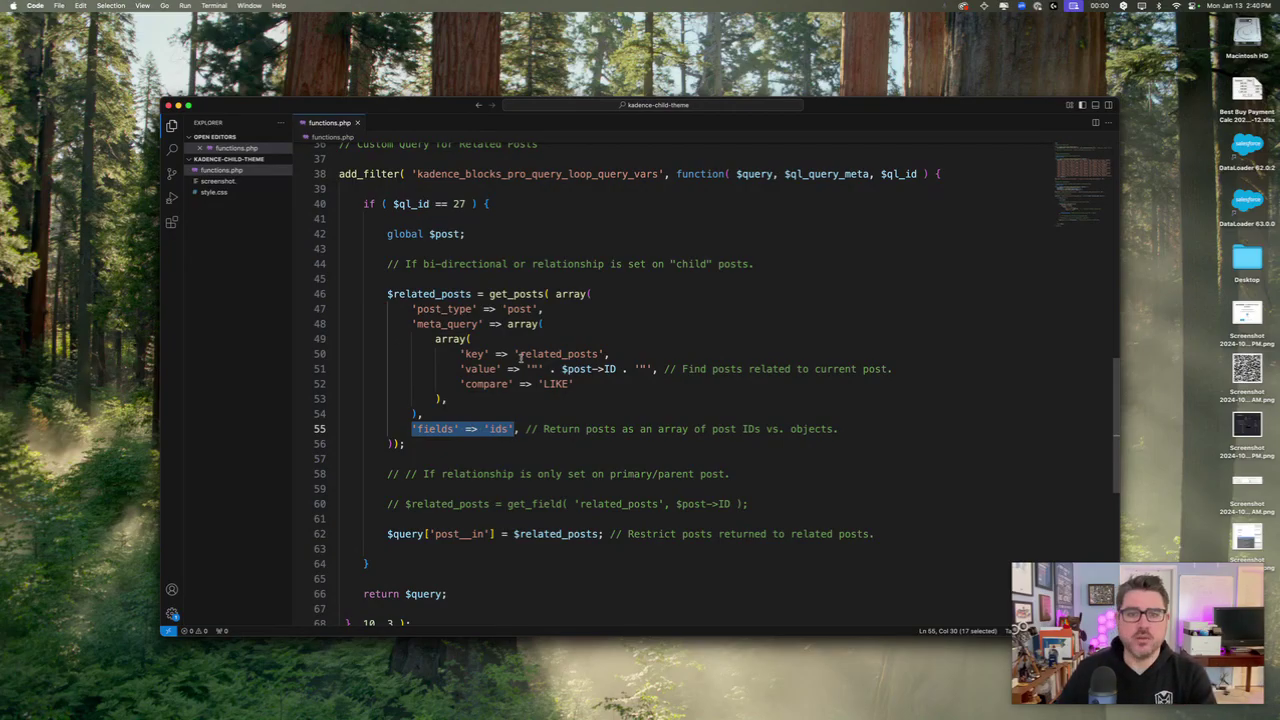
click(545, 456)
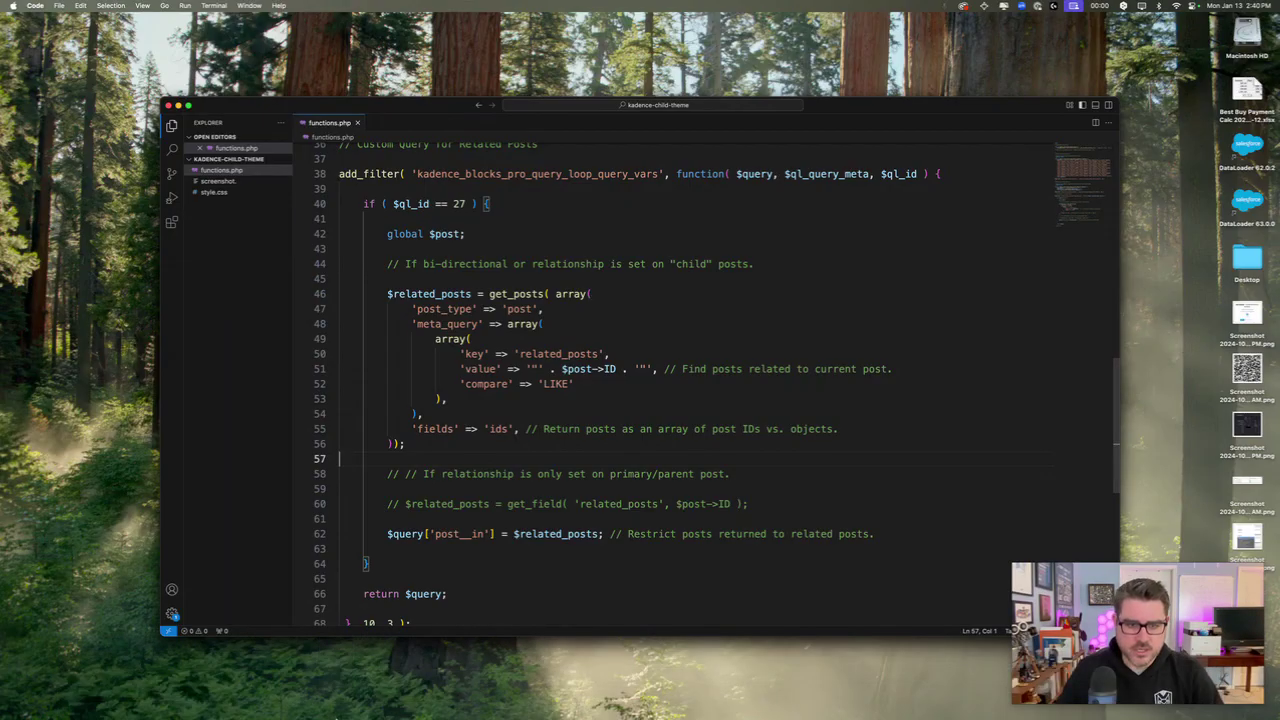
Step: Switch to Chrome and leave the Related Posts Query editor for the Kadence queries list
click(211, 683)
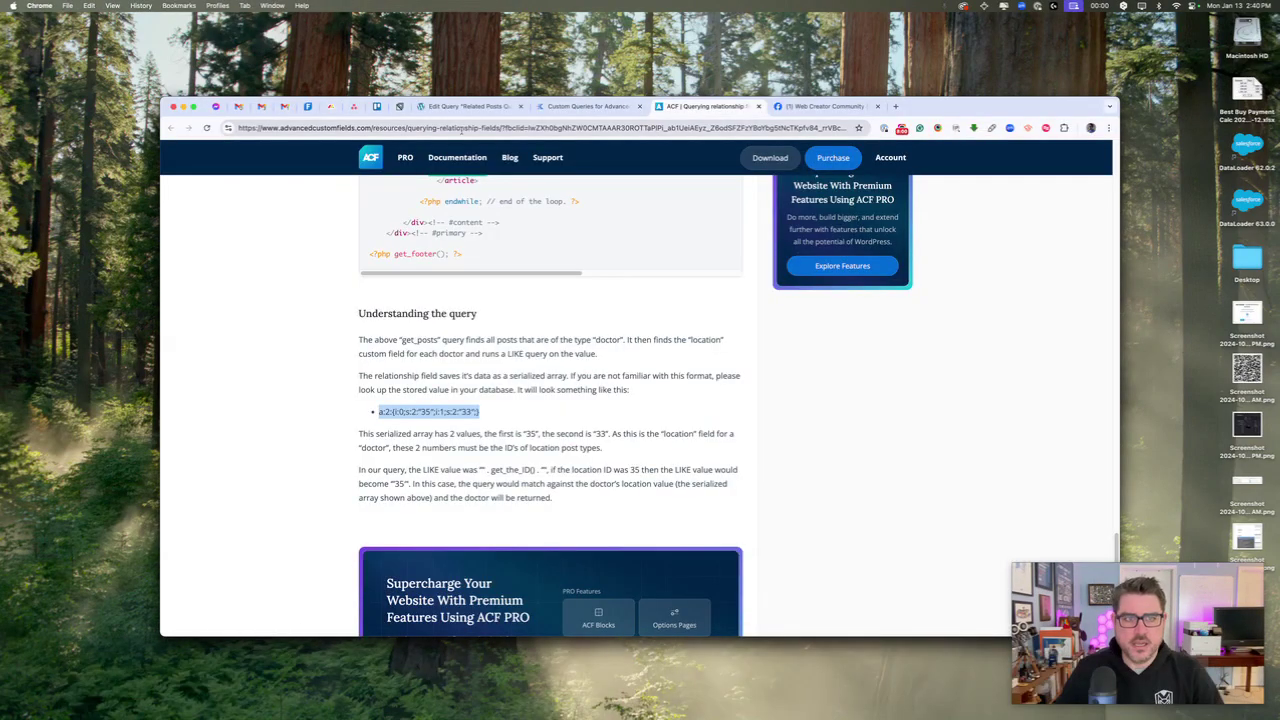
click(452, 107)
click(175, 155)
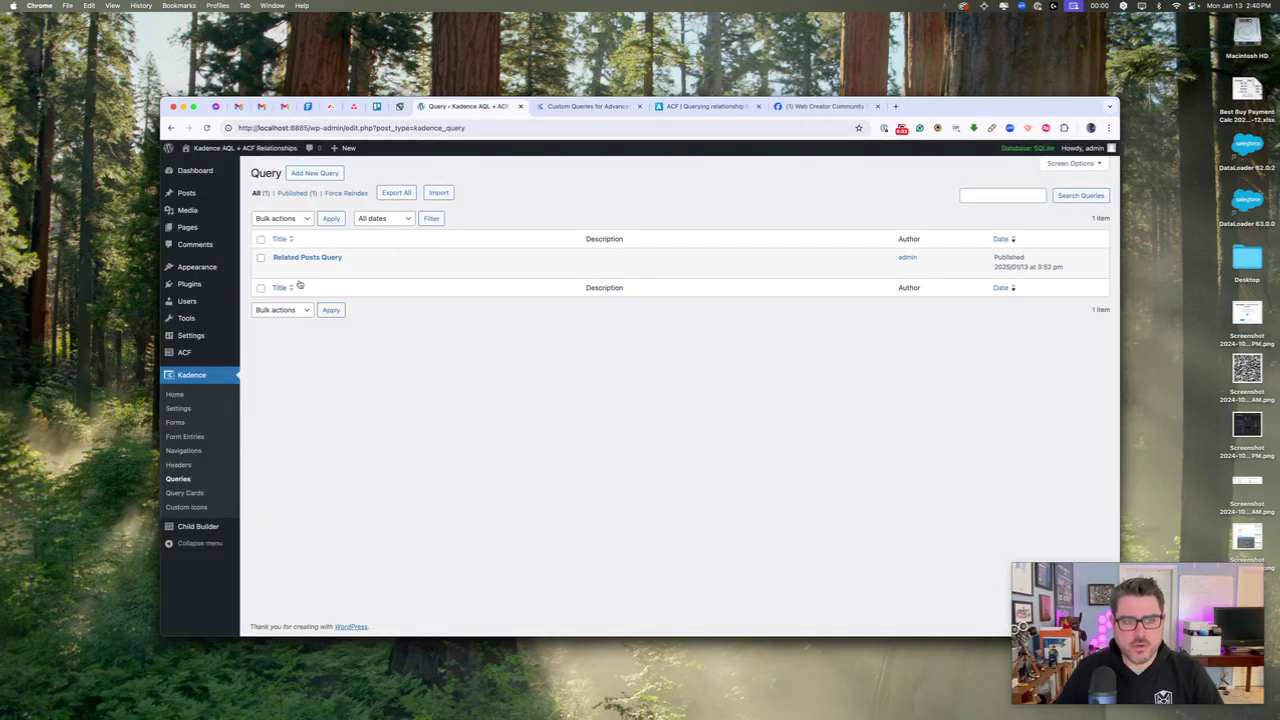
Step: Add Related Post 1, Related Post 2 and Related Post 3 to the Primary Post's Related Posts field, save, and view the published post
click(186, 211)
click(279, 449)
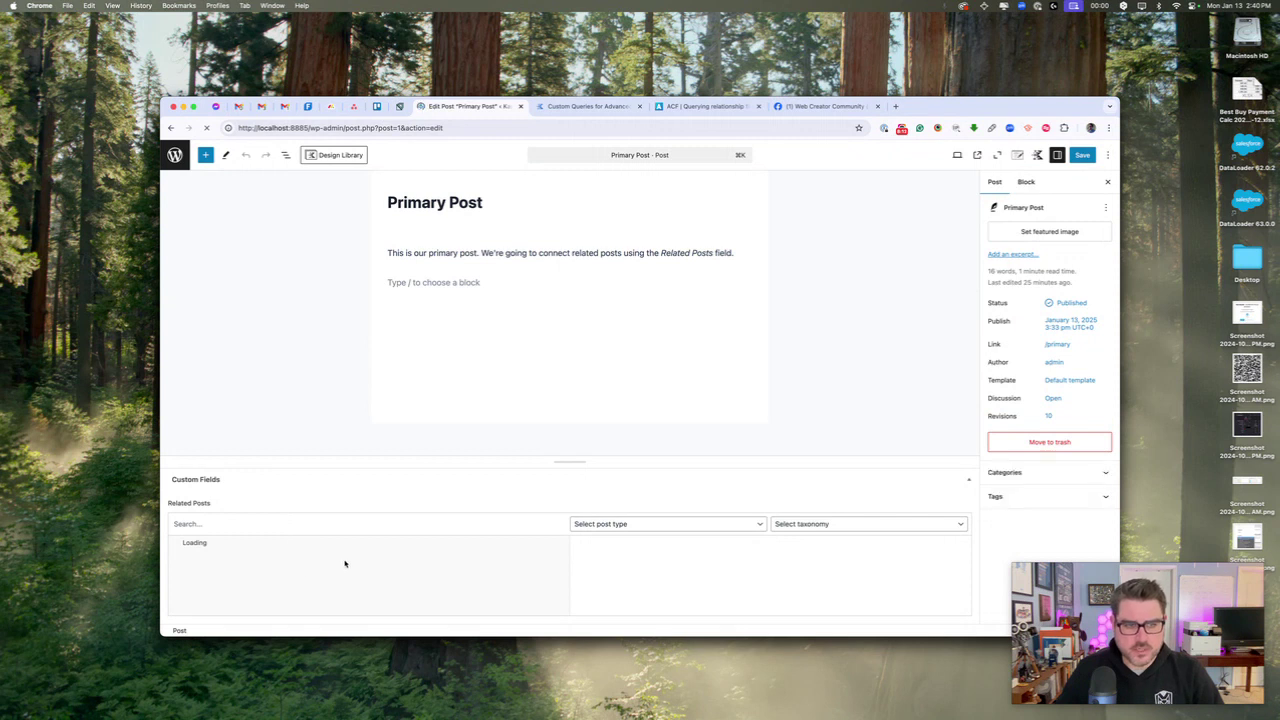
scroll(280, 580, down, 2)
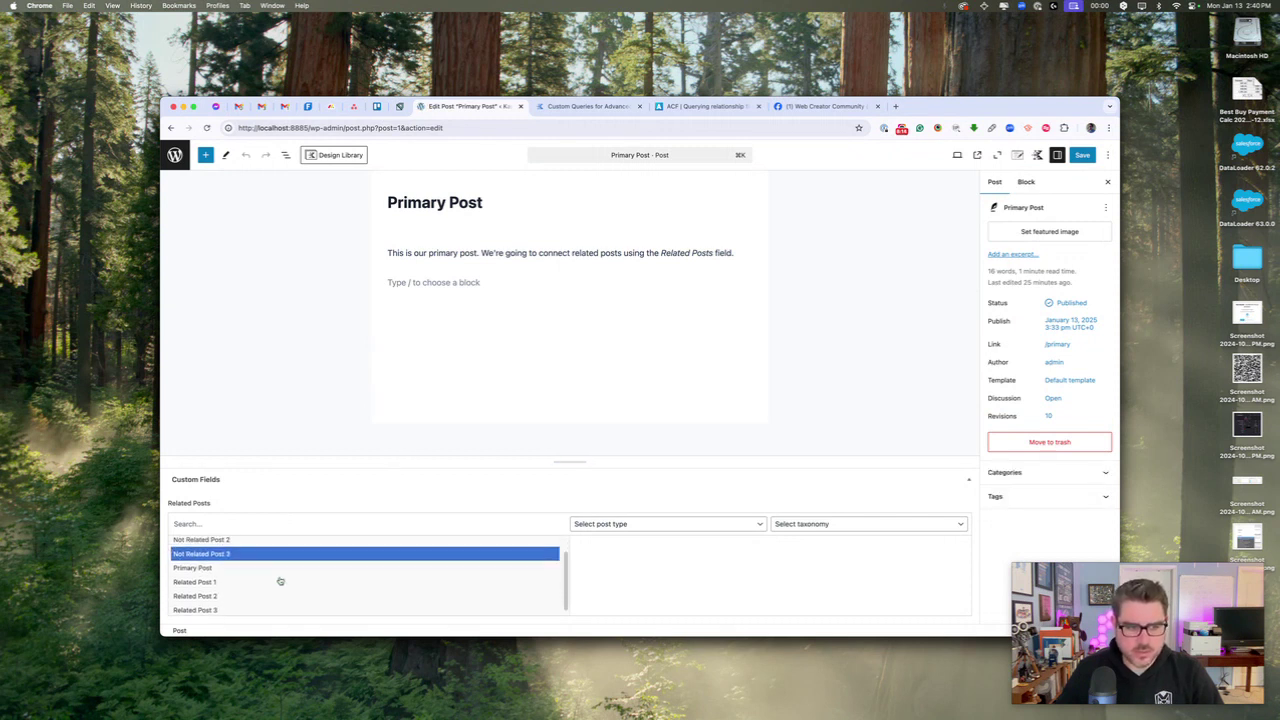
click(218, 583)
click(218, 596)
click(218, 609)
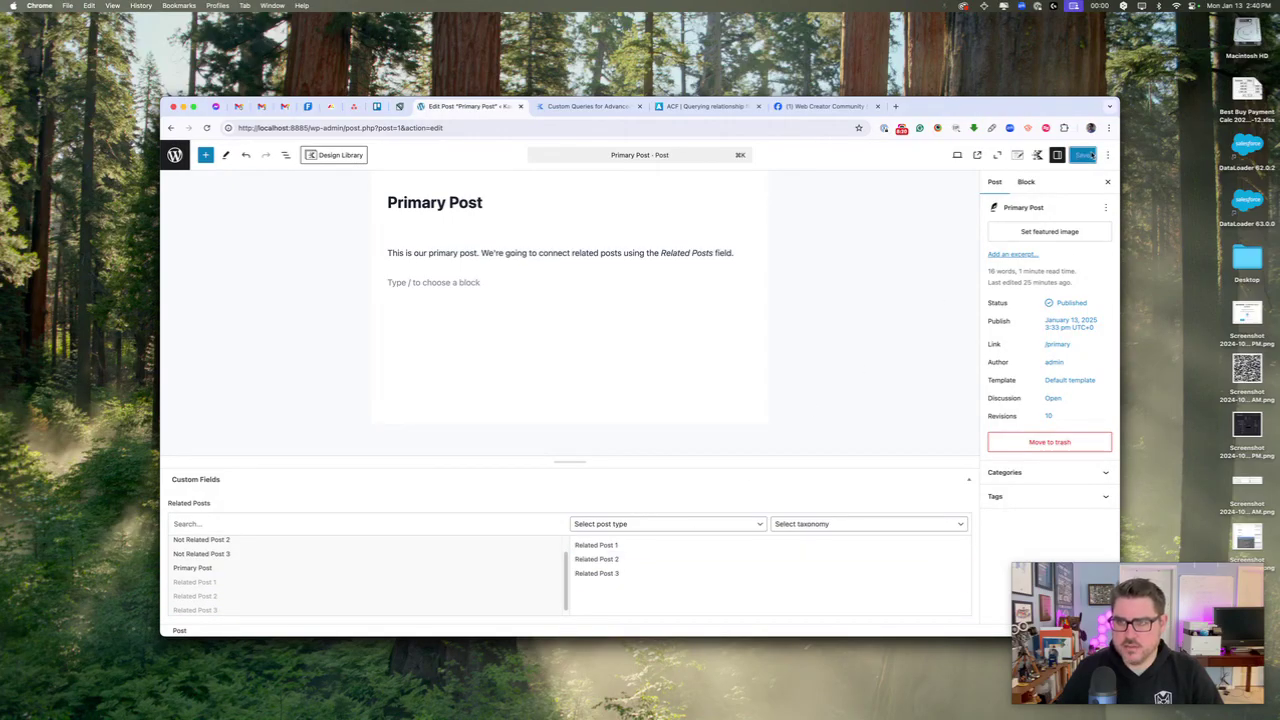
click(1084, 155)
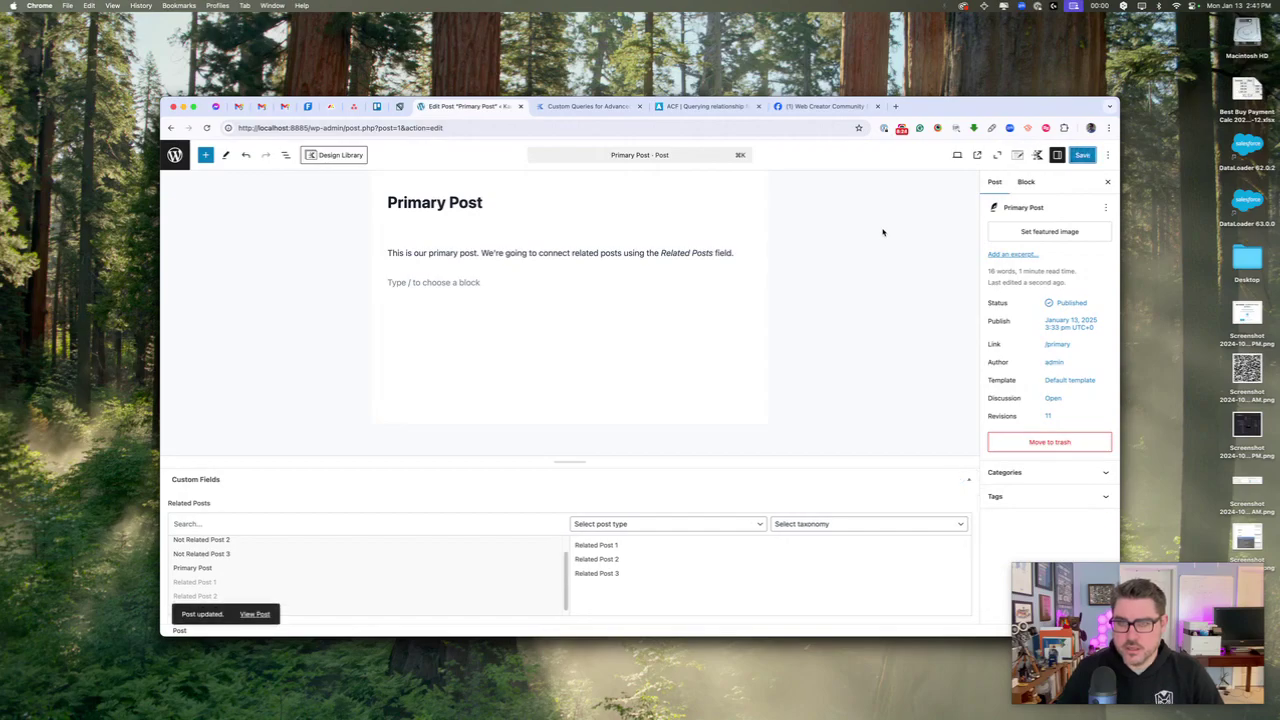
key(super+r)
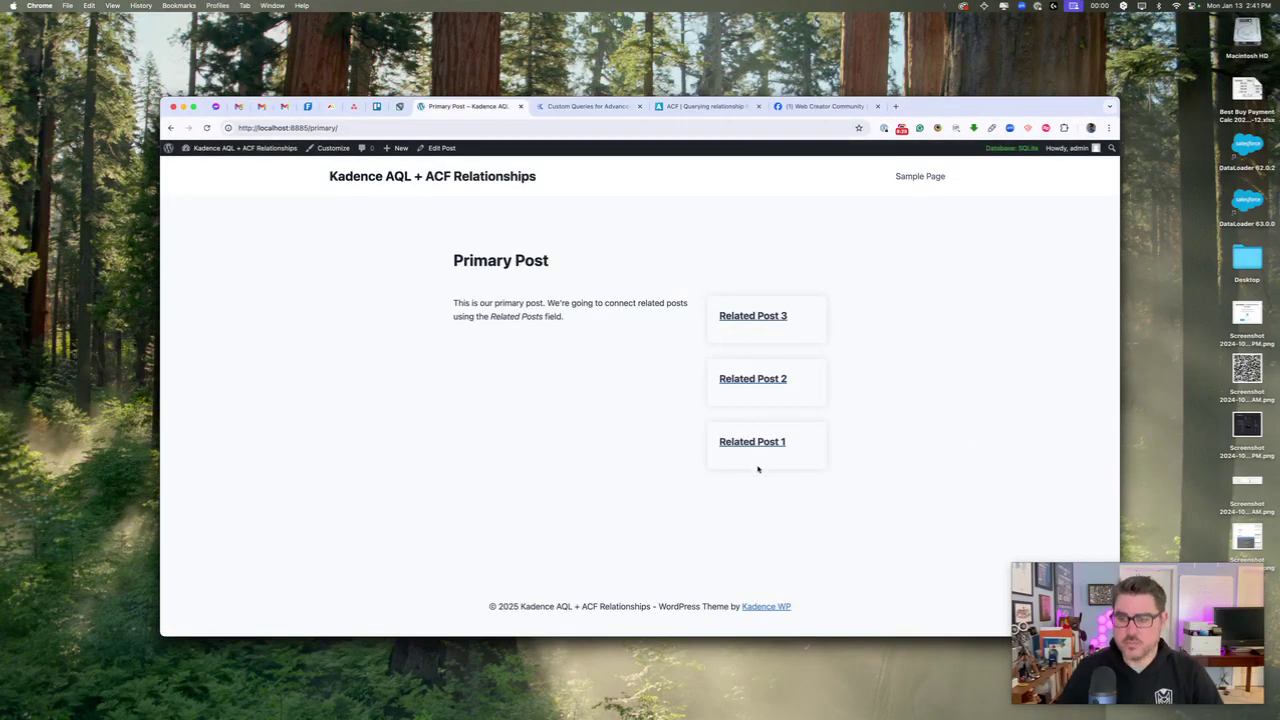
Step: Switch to Visual Studio Code and examine the line that assigns $related_posts to the query's post__in parameter
mouse_move(610, 714)
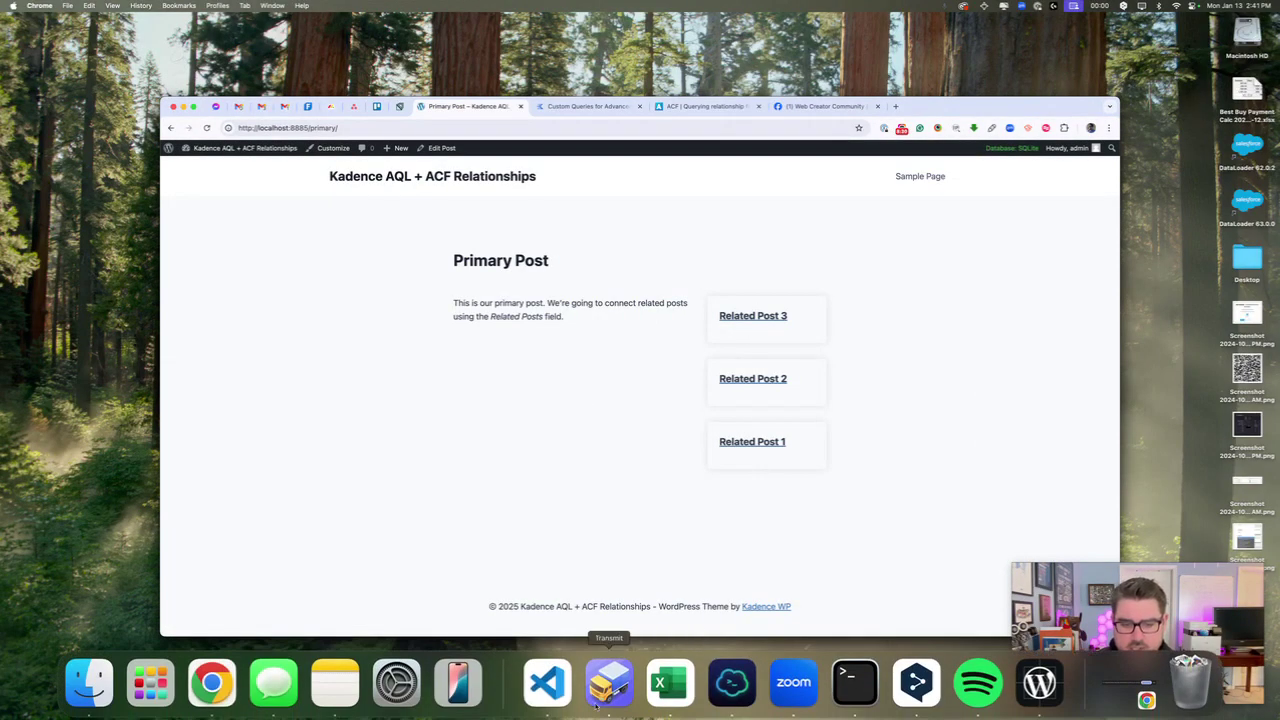
click(547, 683)
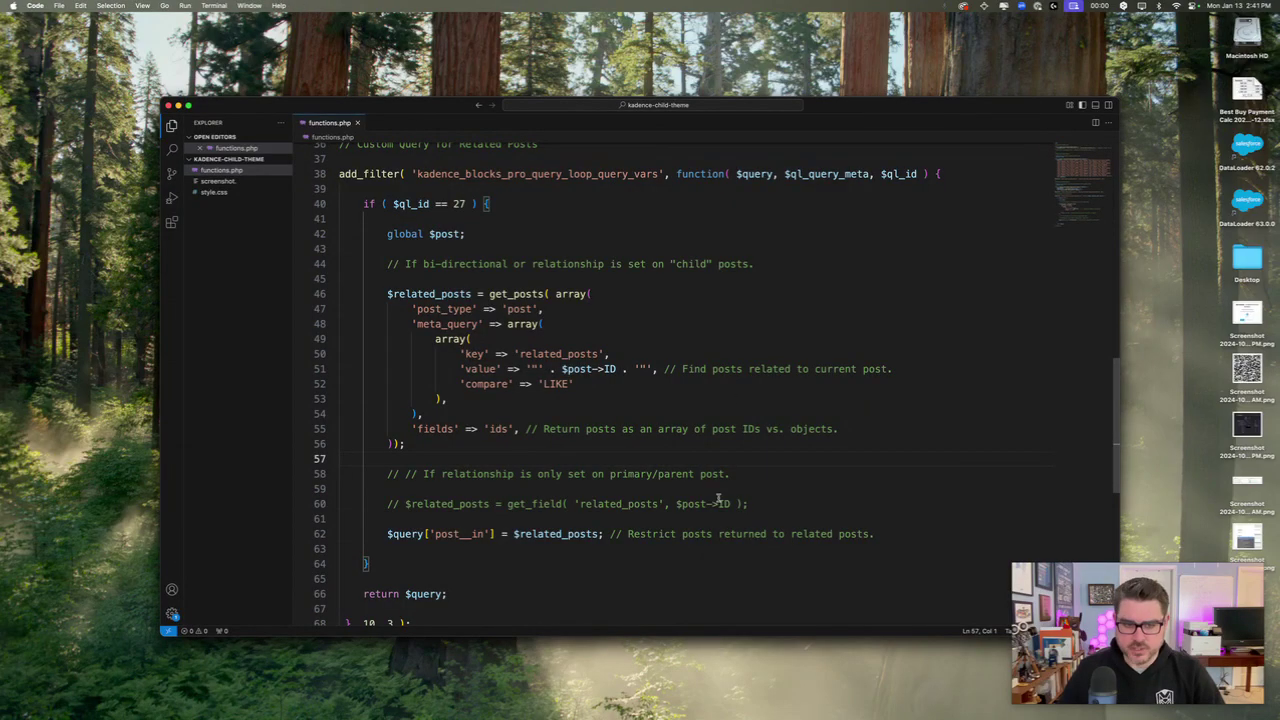
scroll(511, 475, down, 2)
drag(387, 448, 424, 448)
double_click(472, 450)
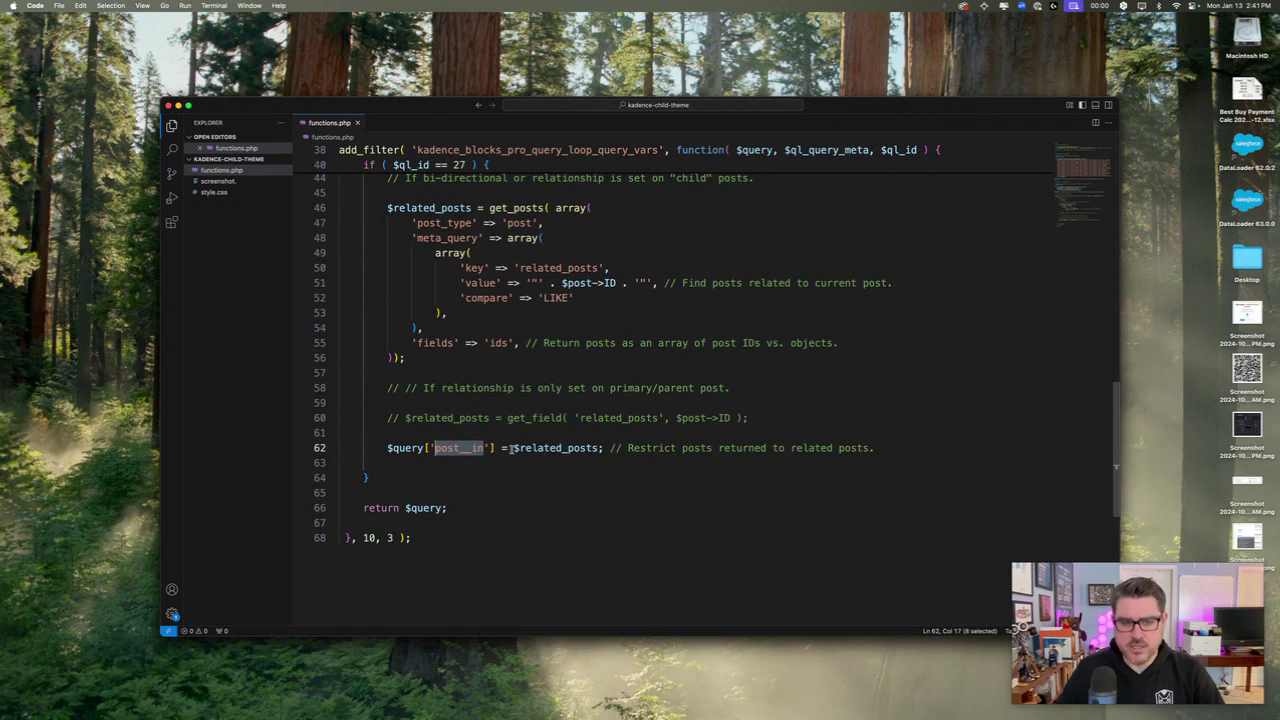
double_click(515, 449)
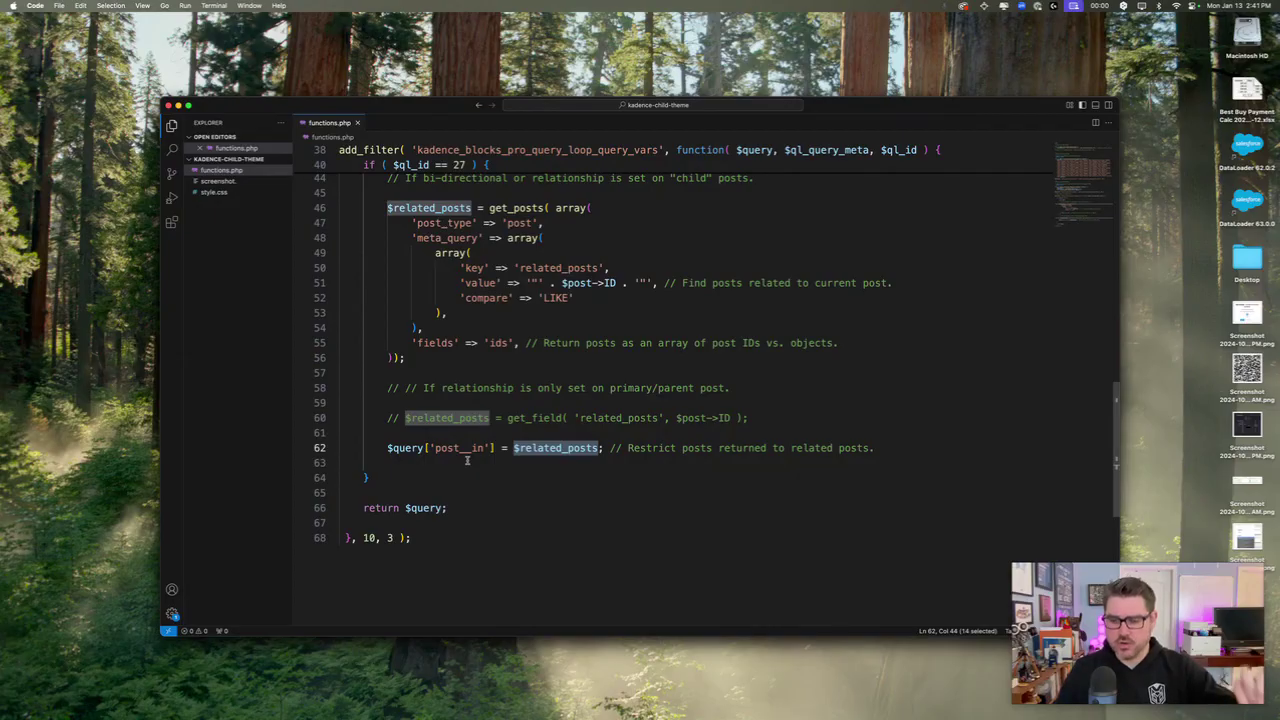
Step: Examine the get_posts block for bi-directional relationships, highlighting the $post->ID used in its meta query value
scroll(466, 440, up, 1)
drag(405, 374, 281, 225)
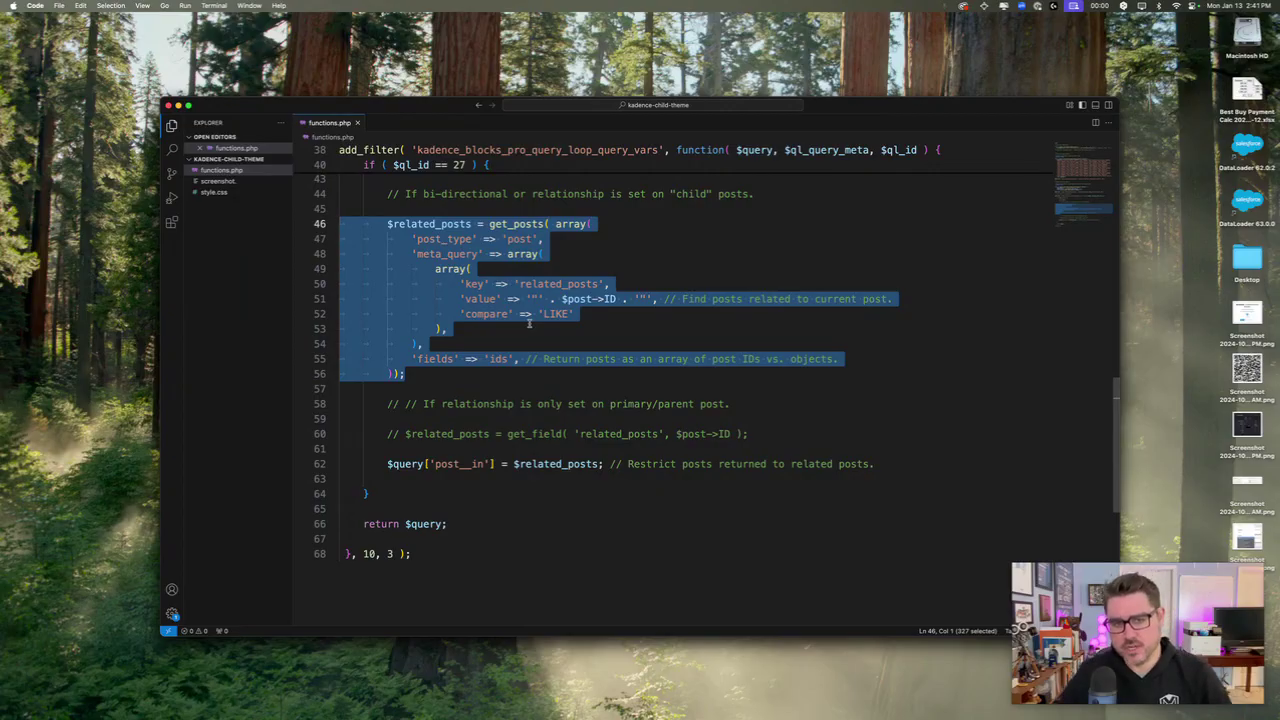
click(597, 299)
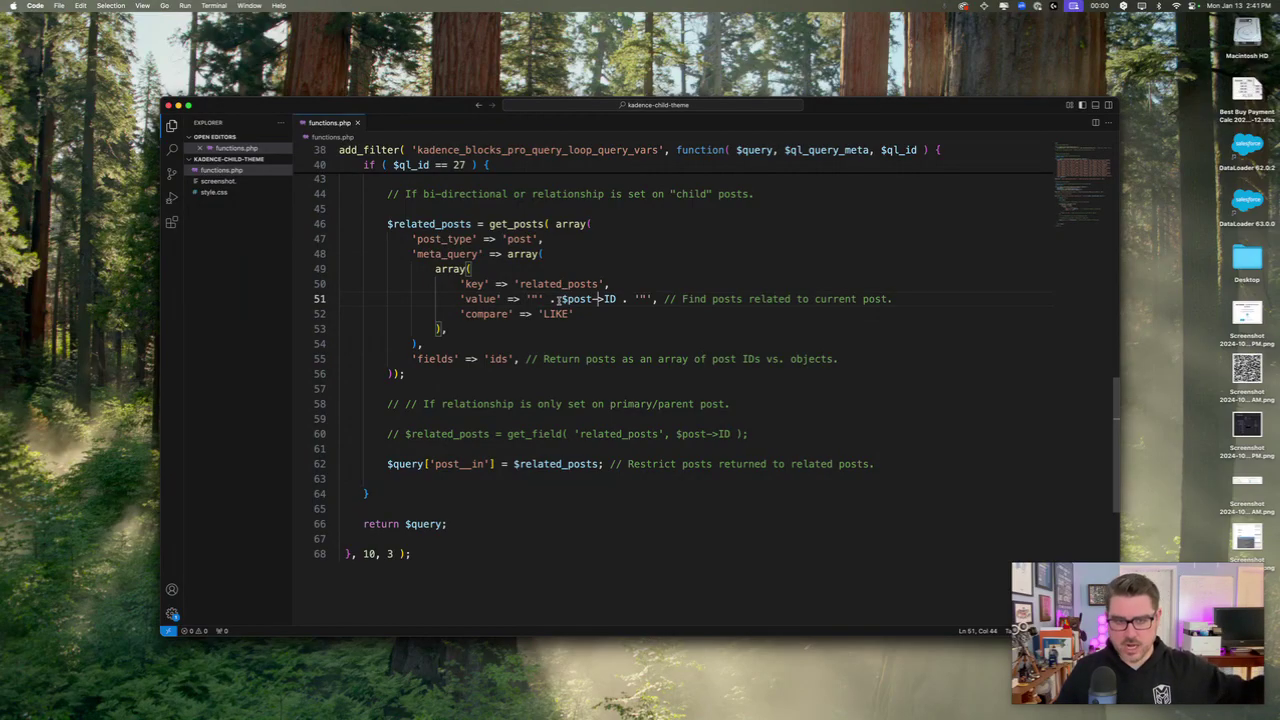
drag(561, 298, 616, 298)
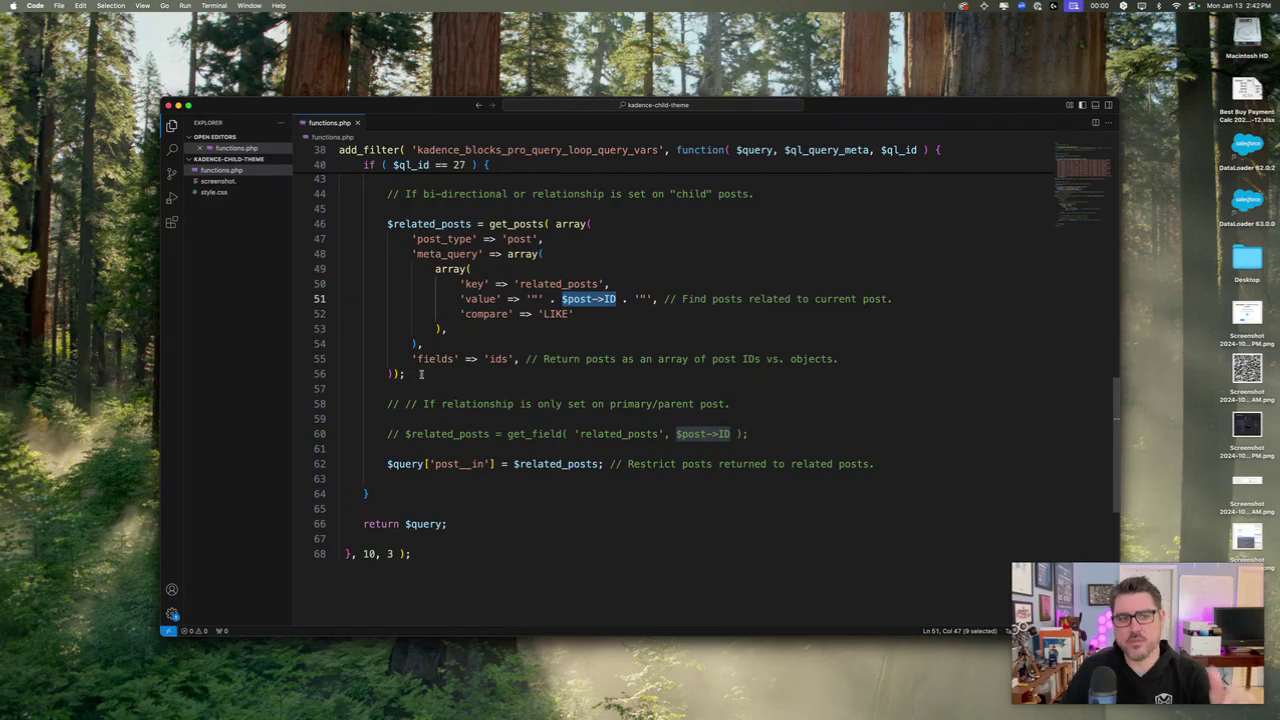
Step: Comment out the bi-directional get_posts block and uncomment the get_field( 'related_posts', $post->ID ) alternative for relationships set only on the parent post
drag(407, 374, 276, 198)
key(super+slash)
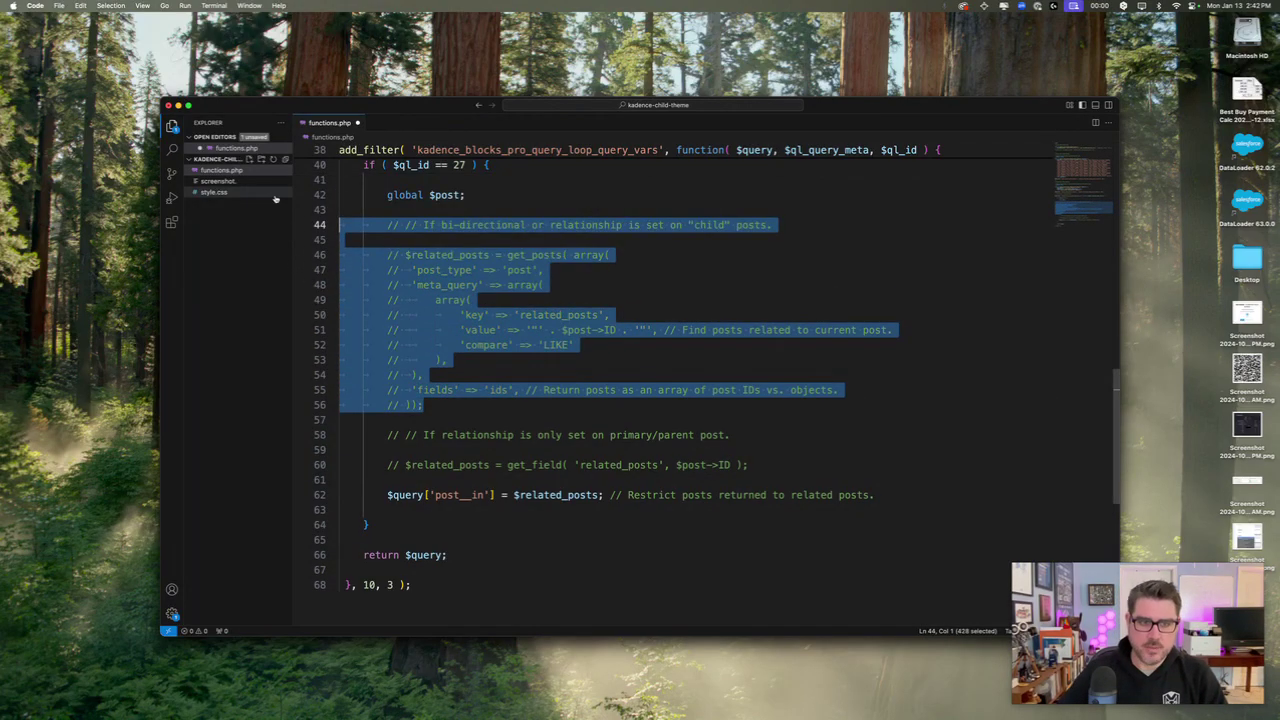
drag(748, 465, 316, 436)
key(super+slash)
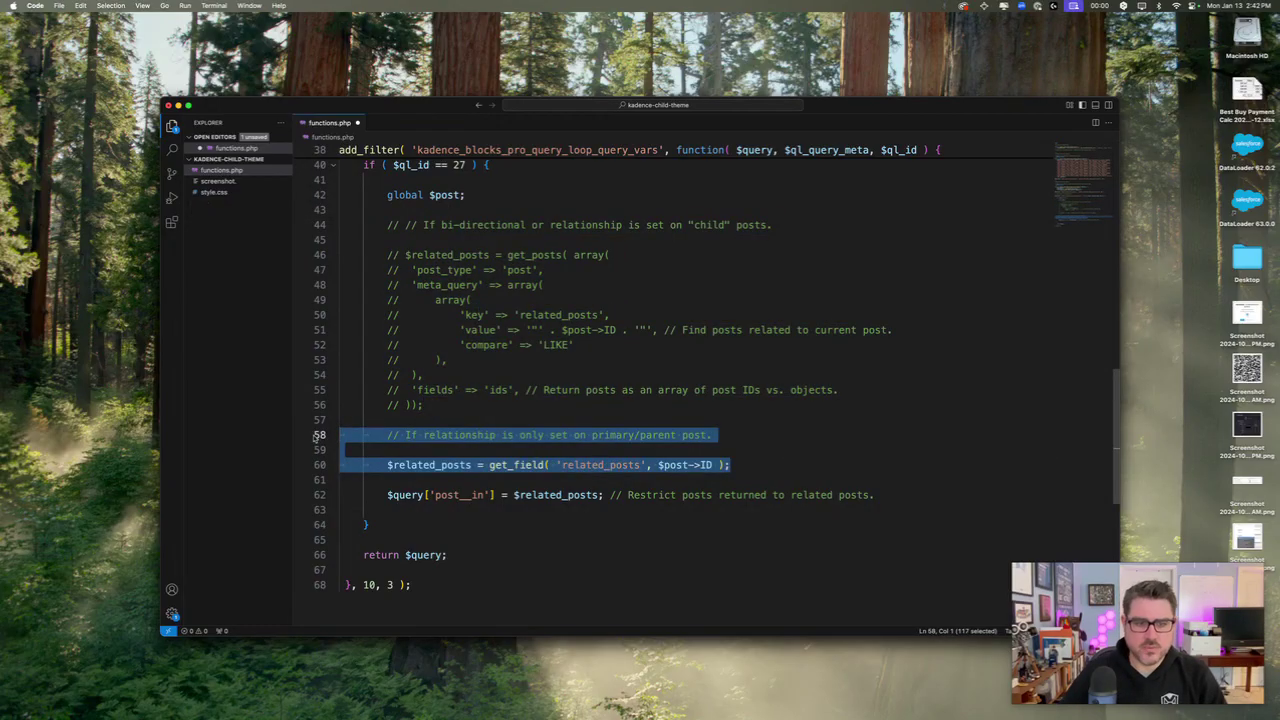
click(560, 450)
click(721, 436)
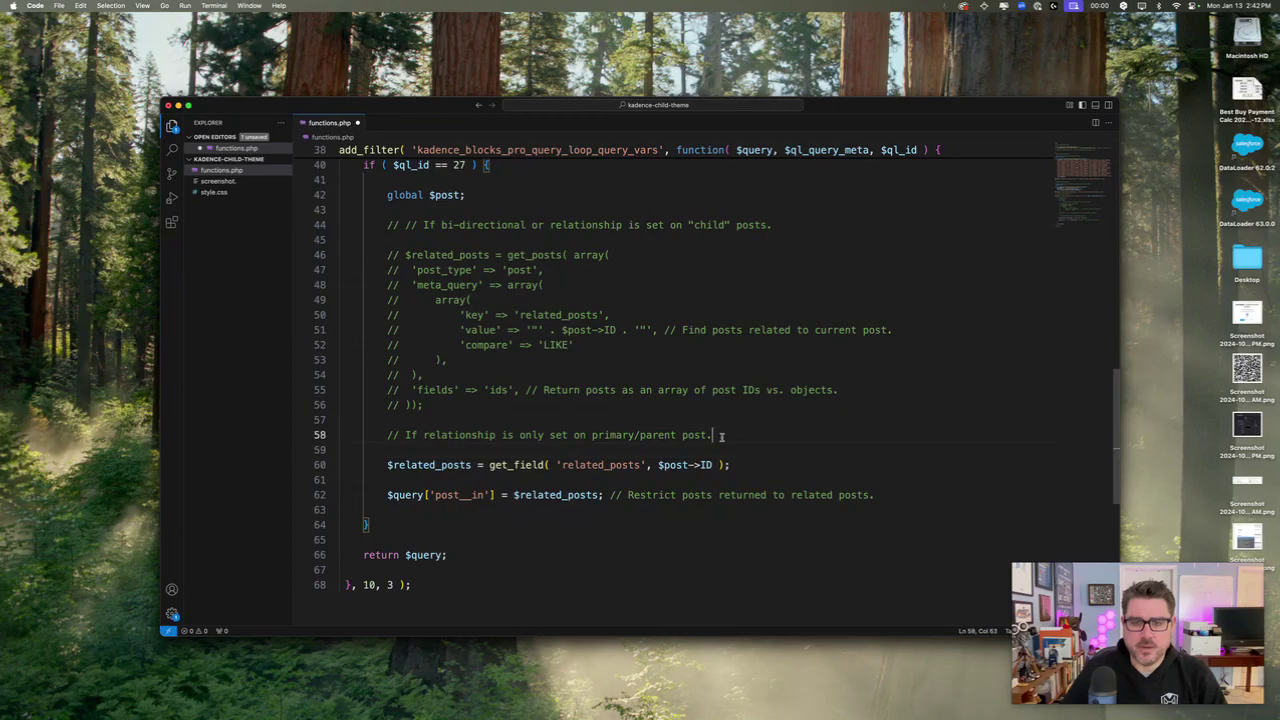
Step: Inspect the get_field call, its $post->ID argument, and how $related_posts feeds the post__in parameter
scroll(721, 436, down, 1)
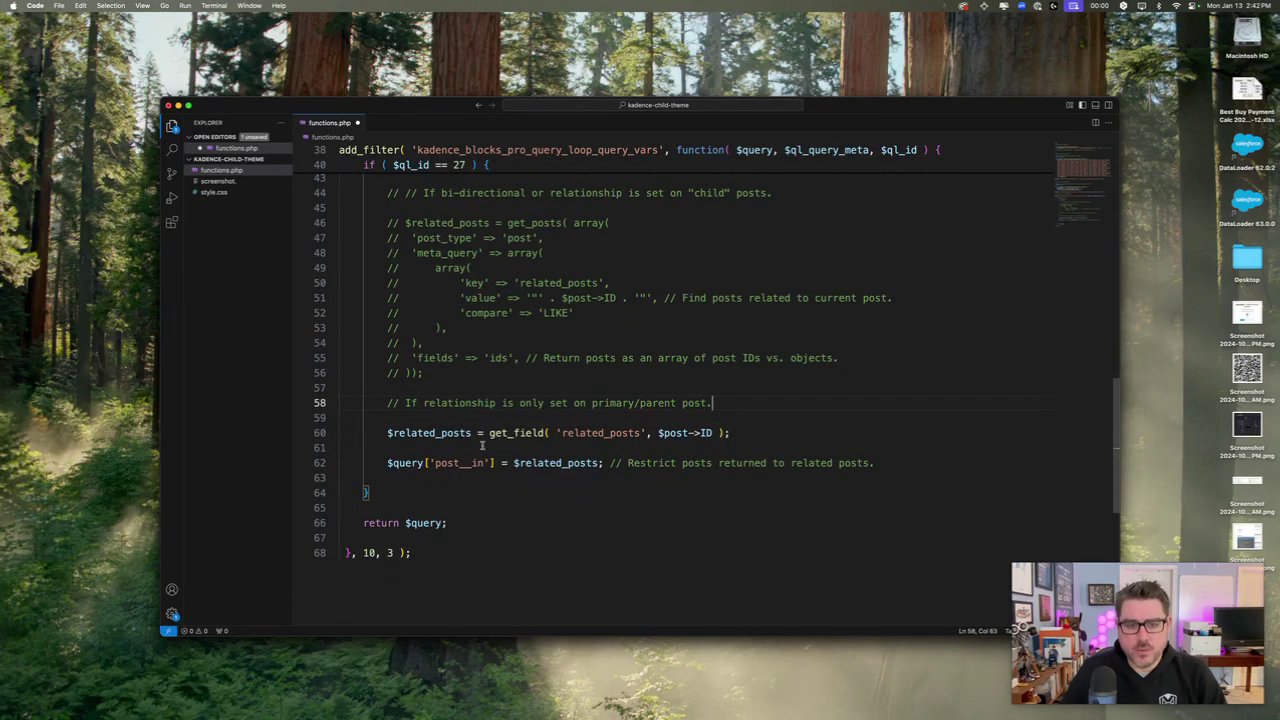
drag(489, 433, 541, 433)
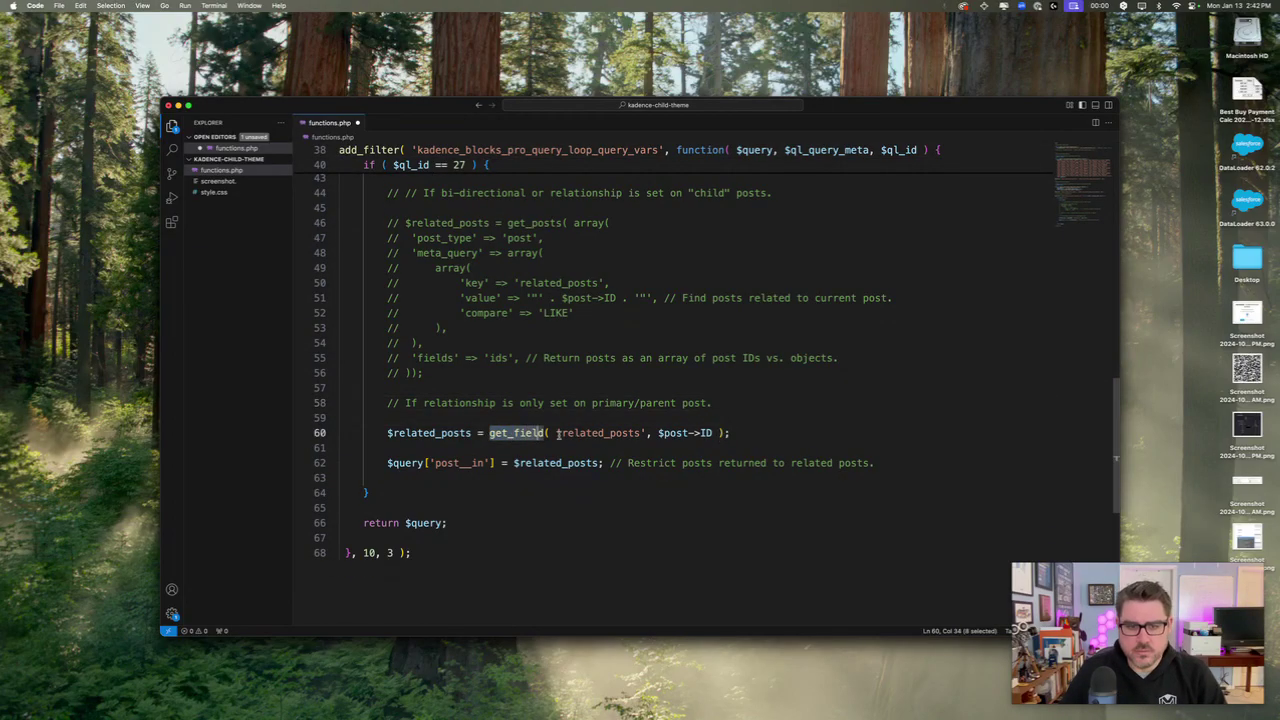
drag(657, 433, 713, 434)
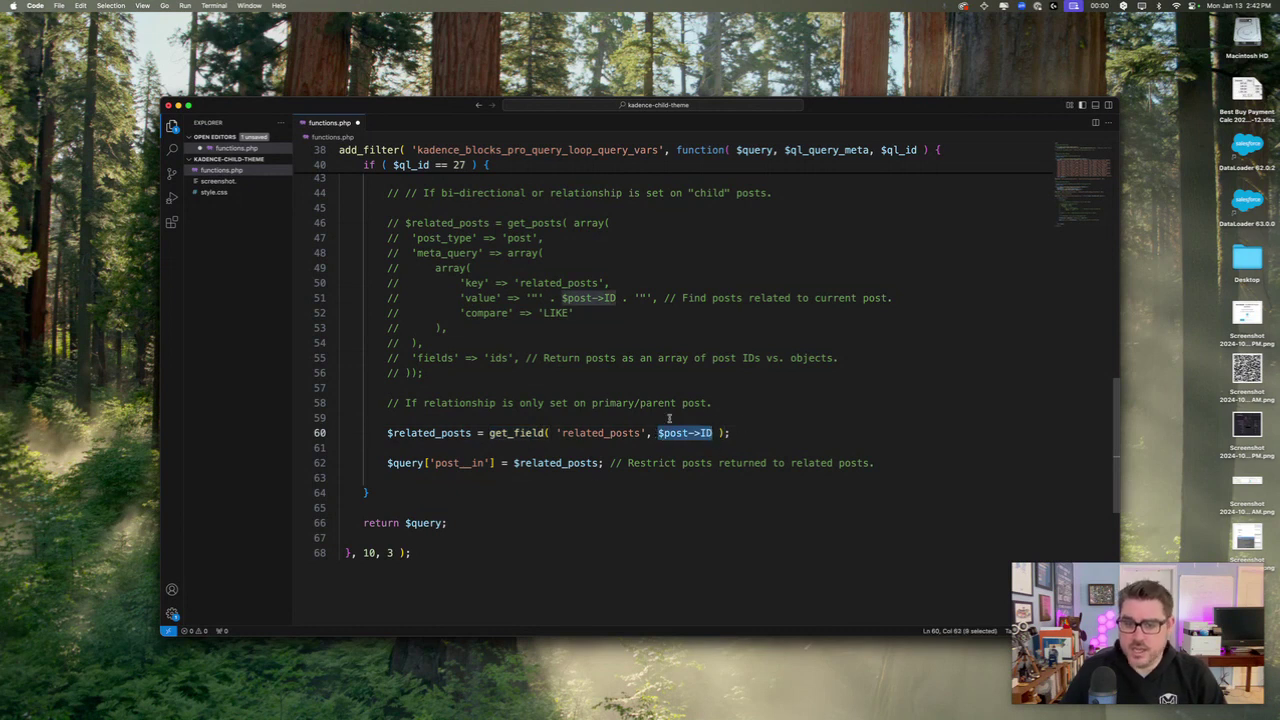
click(731, 432)
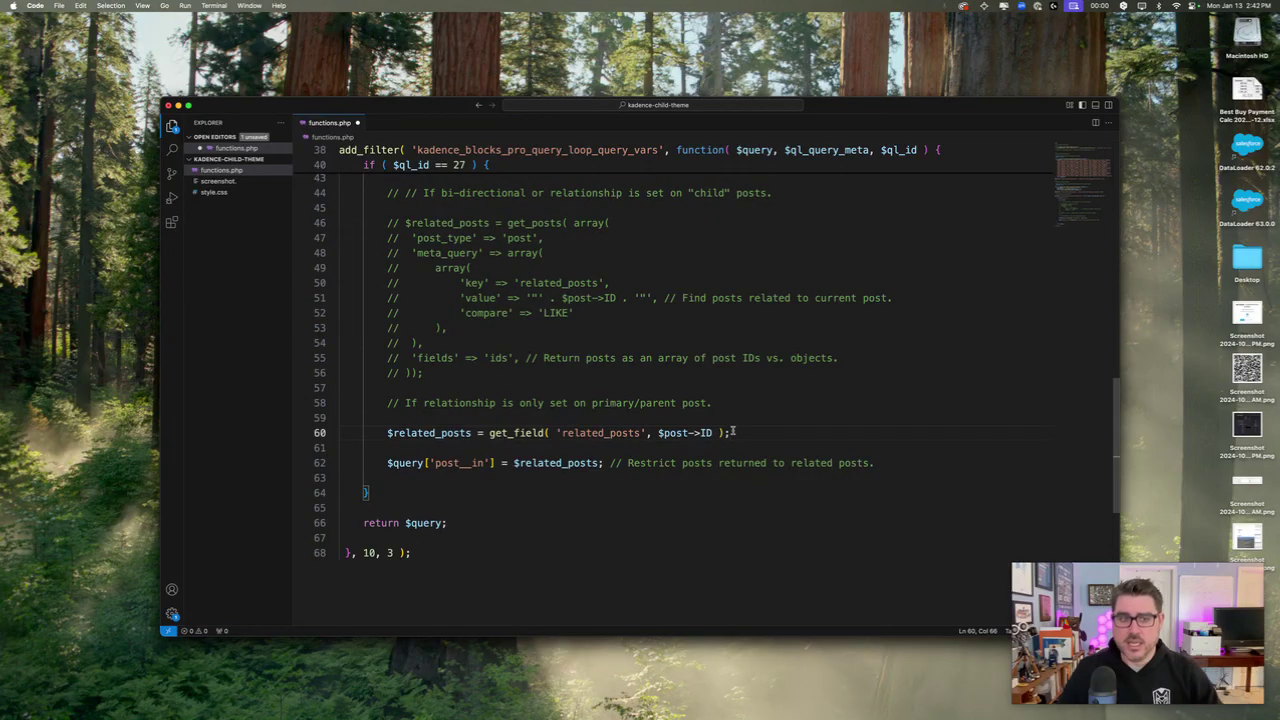
double_click(515, 463)
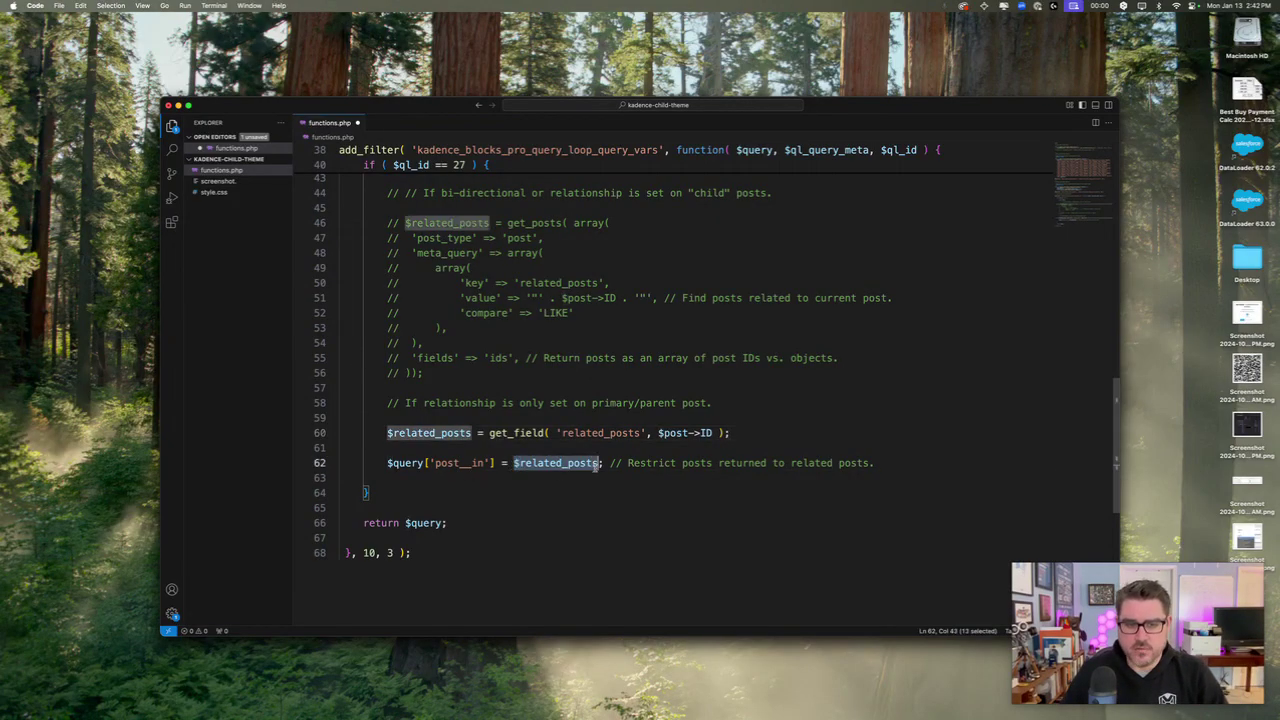
double_click(484, 464)
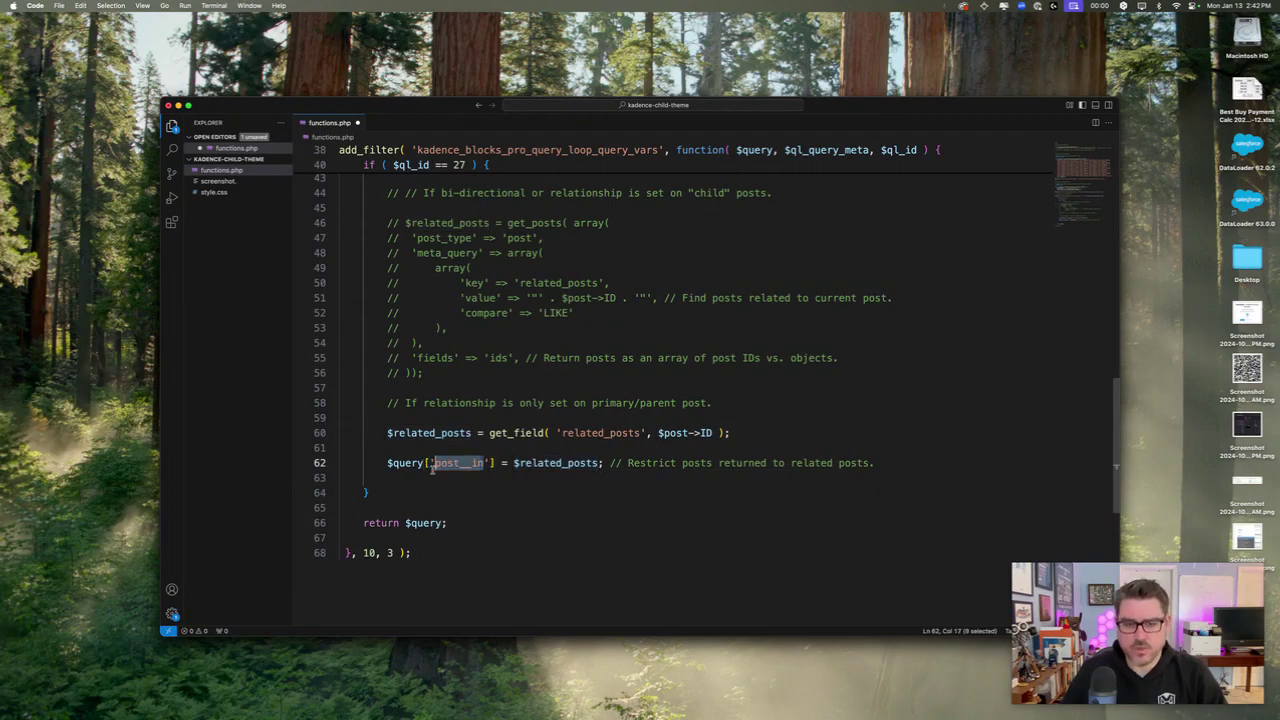
Step: Save functions.php, switch to Chrome, and reload the Primary Post page to check its related posts
key(super+s)
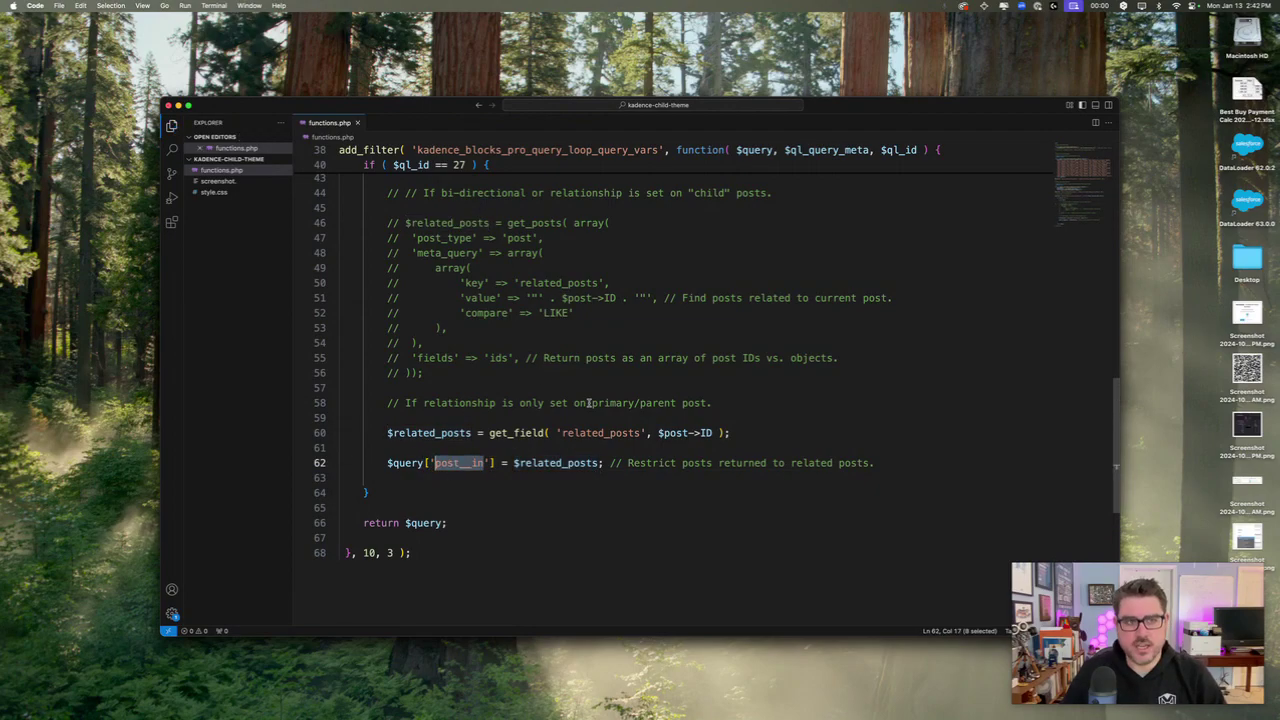
click(211, 703)
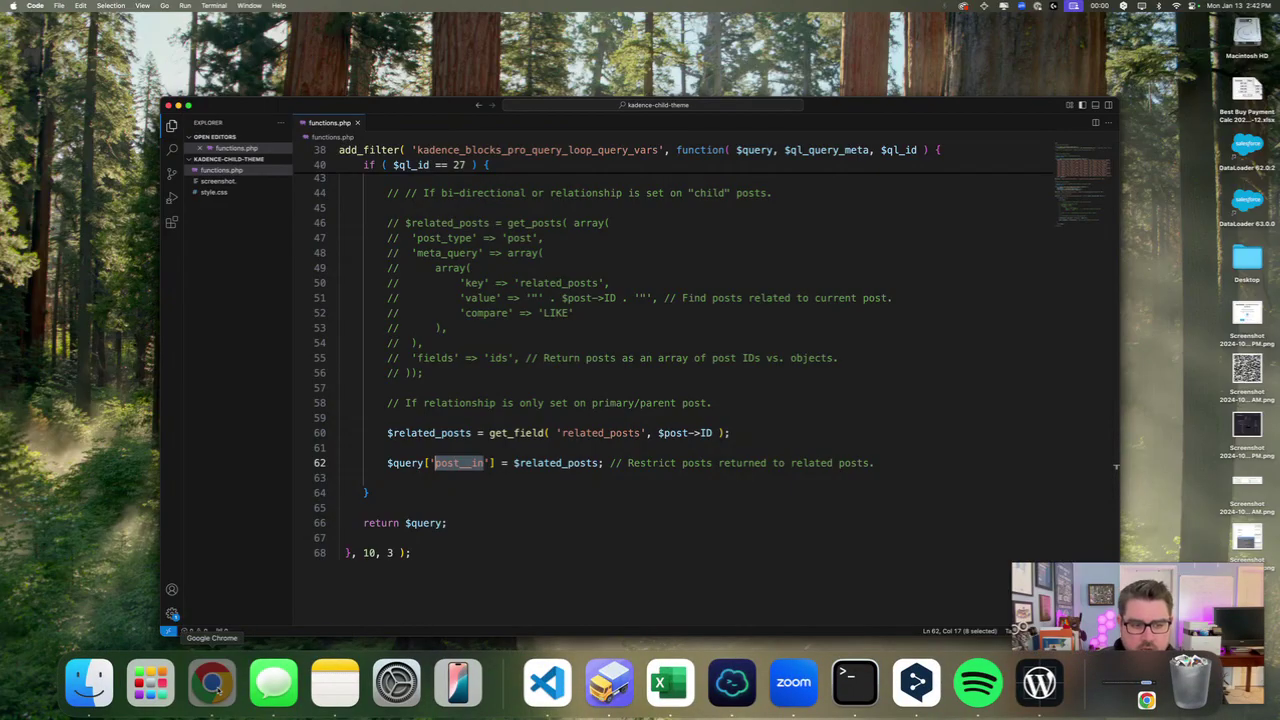
click(207, 128)
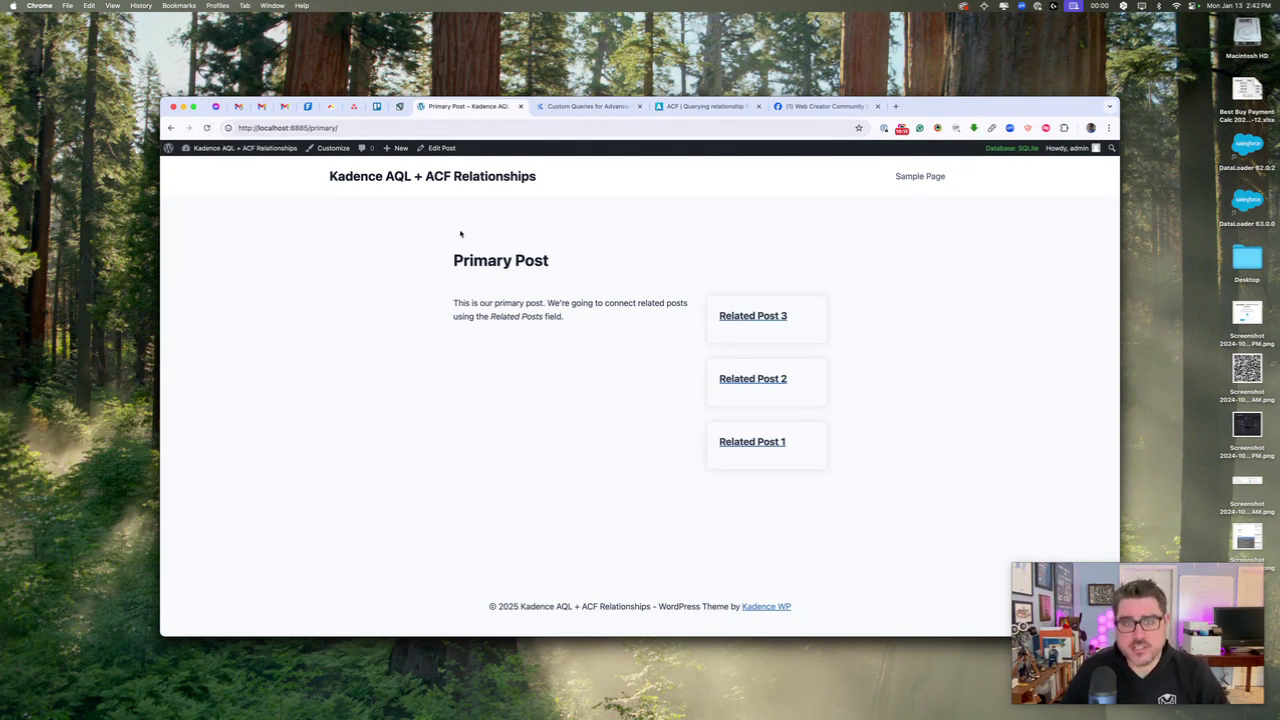
Step: Switch to Visual Studio Code to review the complete related posts filter, and return to the Primary Post page in Chrome
mouse_move(458, 690)
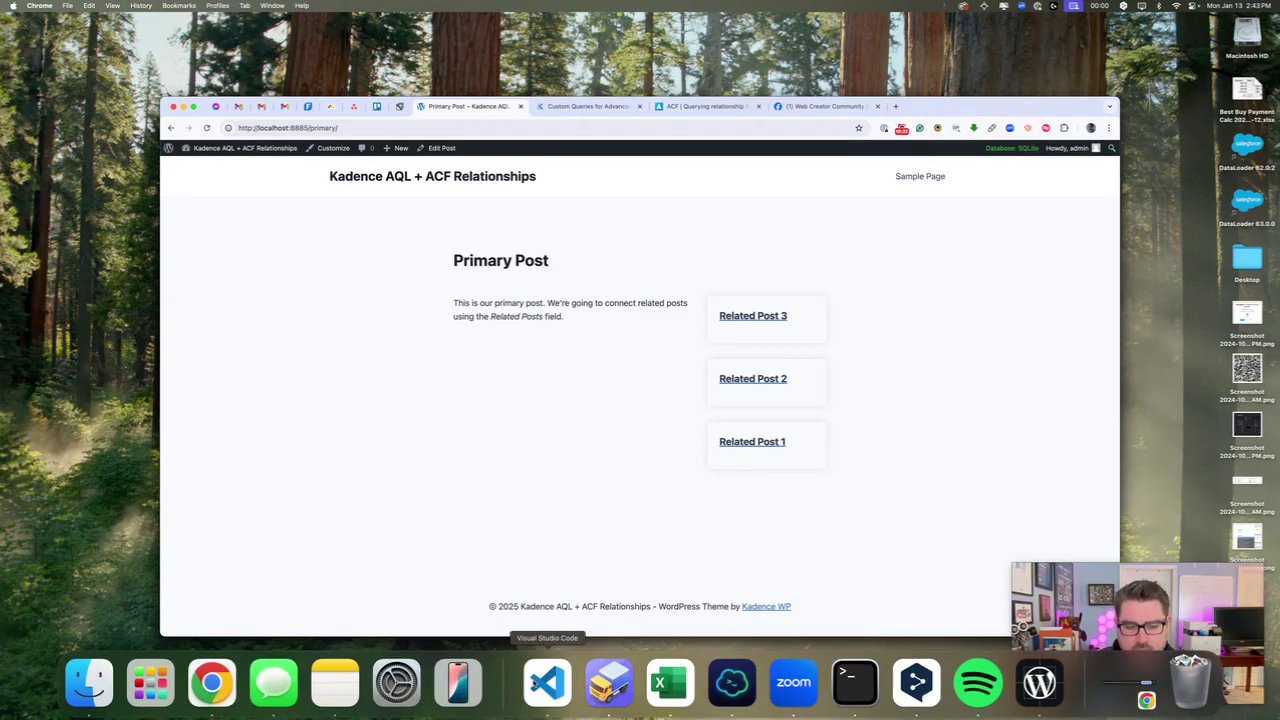
click(546, 688)
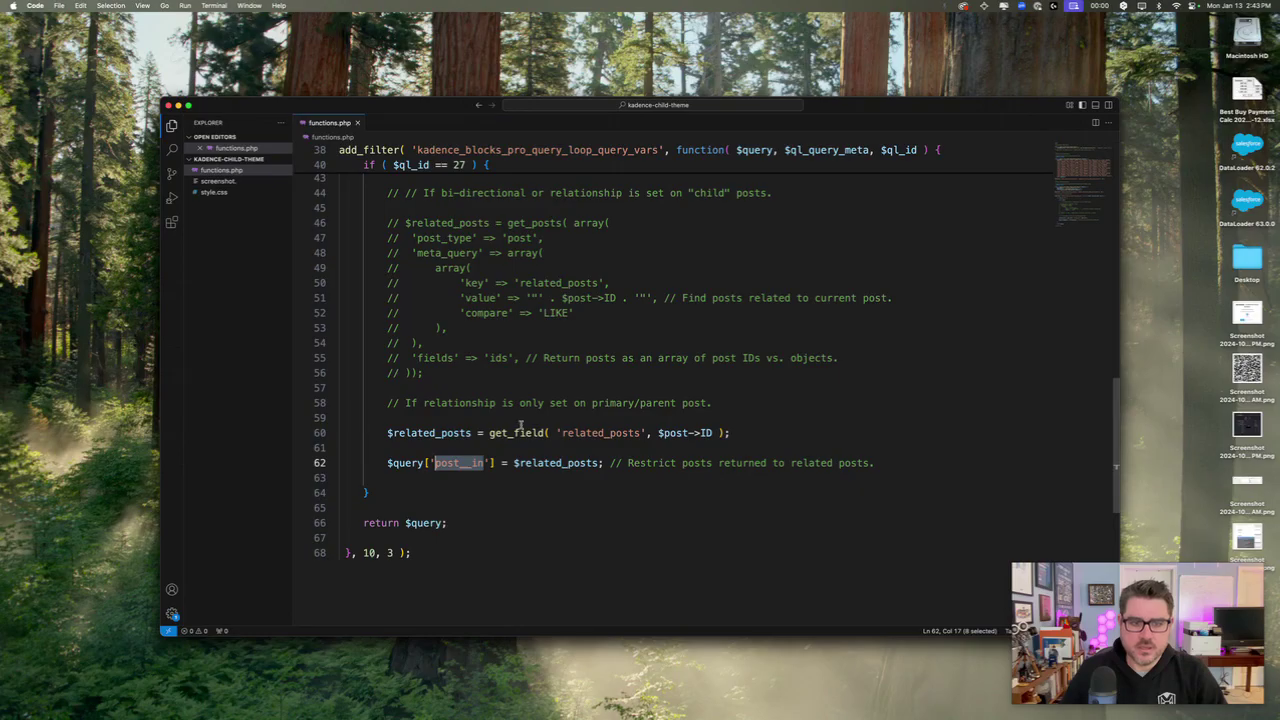
scroll(580, 385, up, 2)
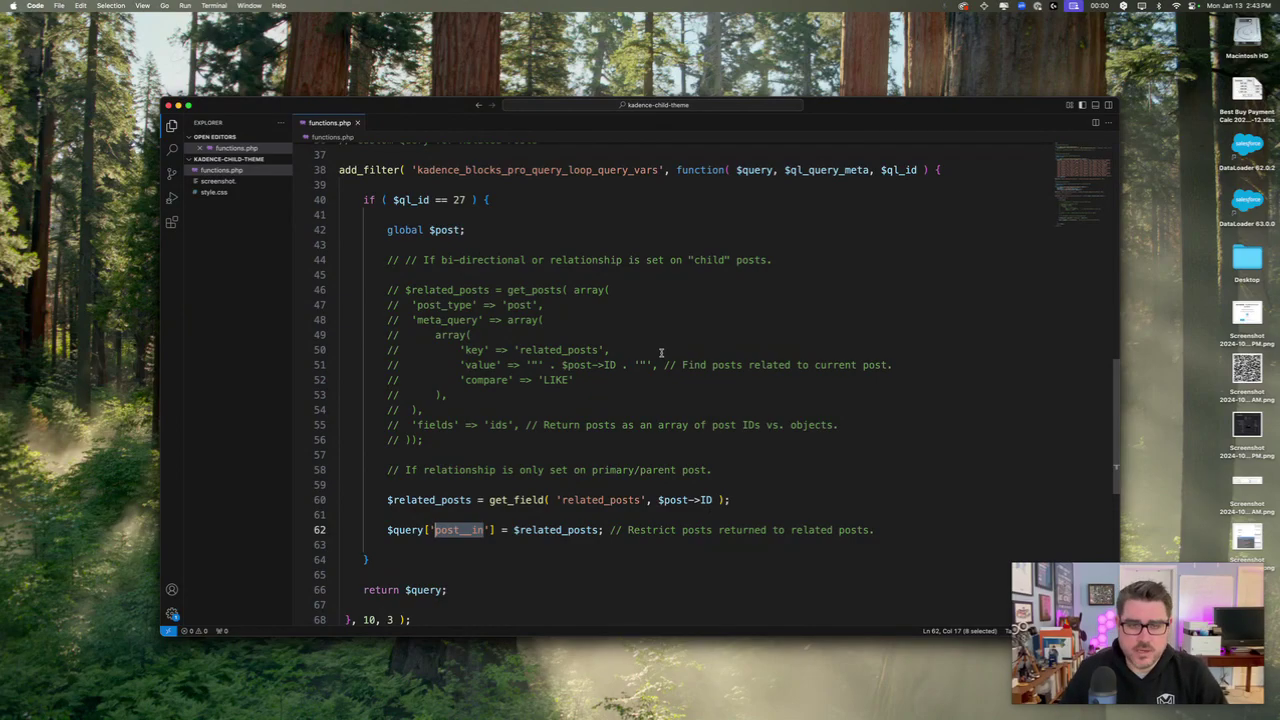
key(super+Tab)
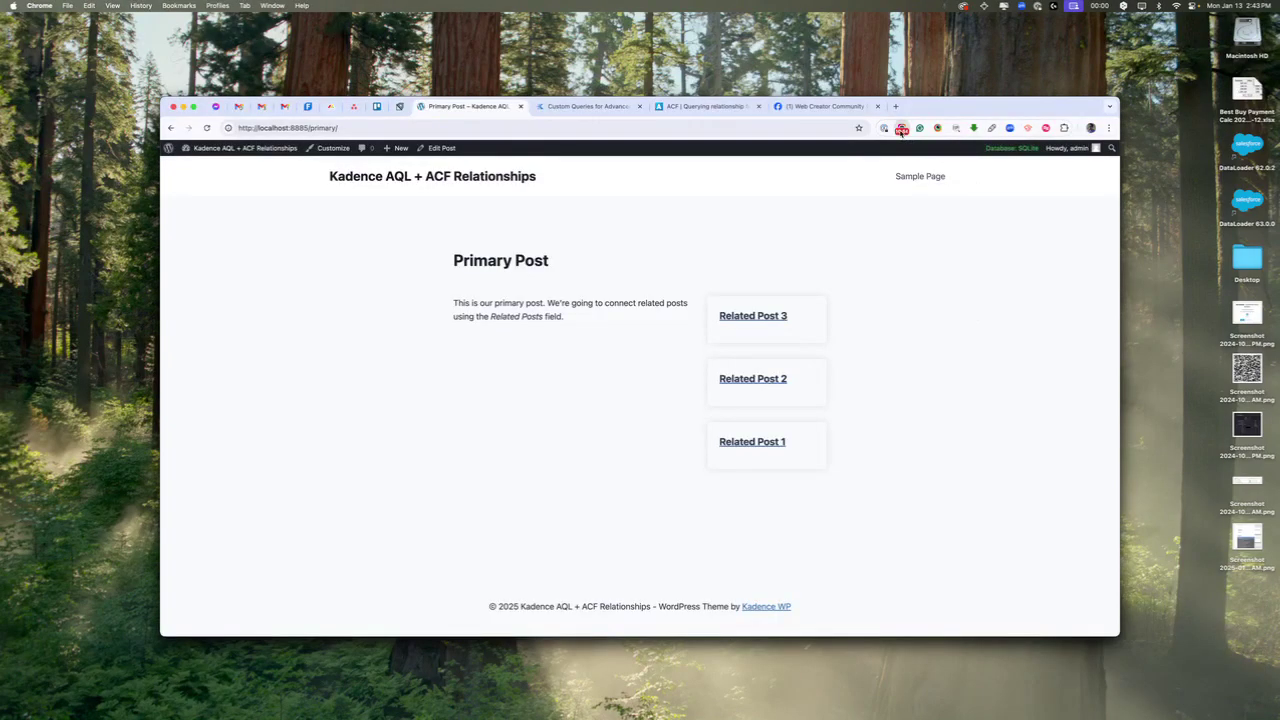